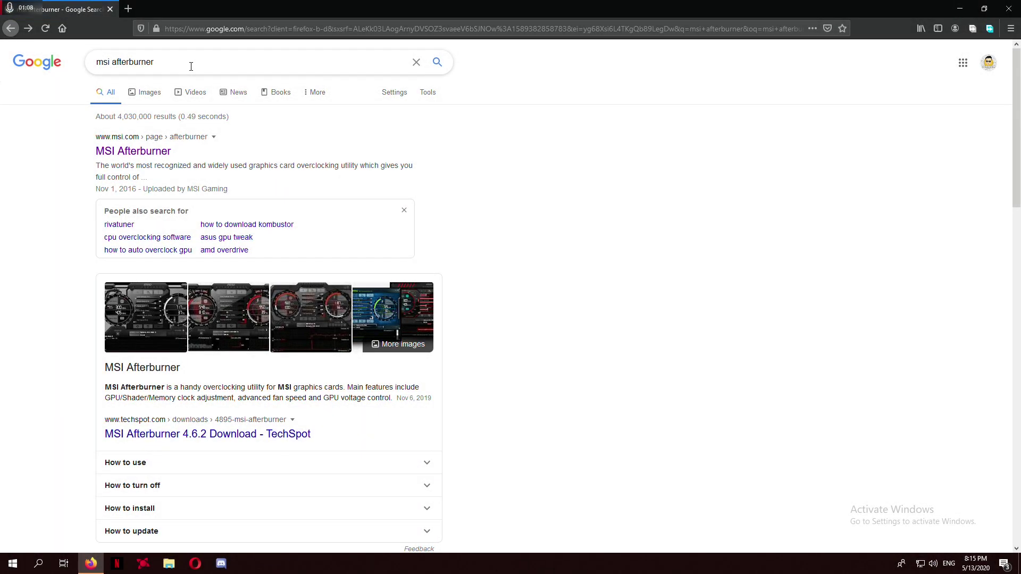
Search Google for 'msi afterburner download'
left_click(191, 66)
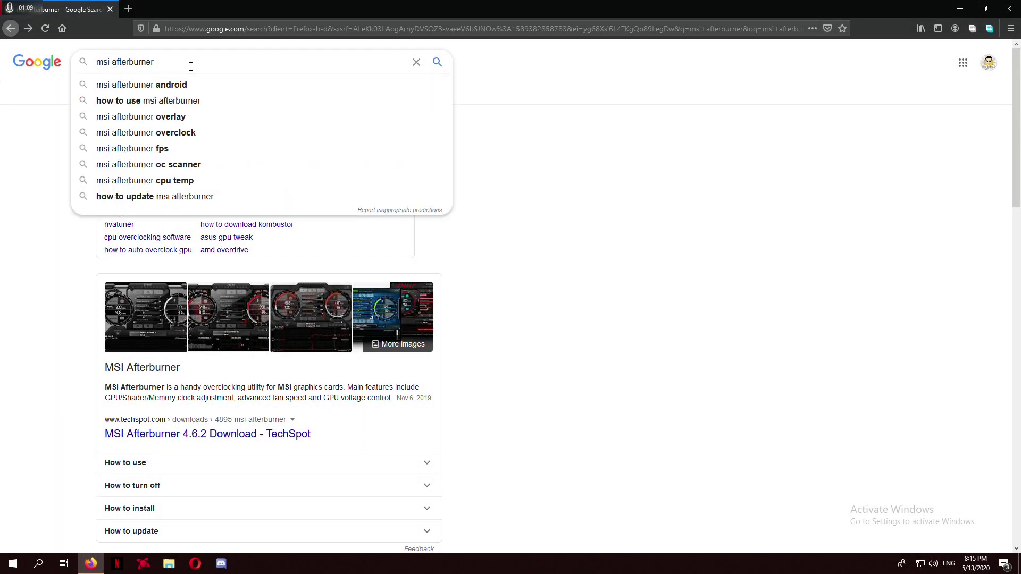
type("download")
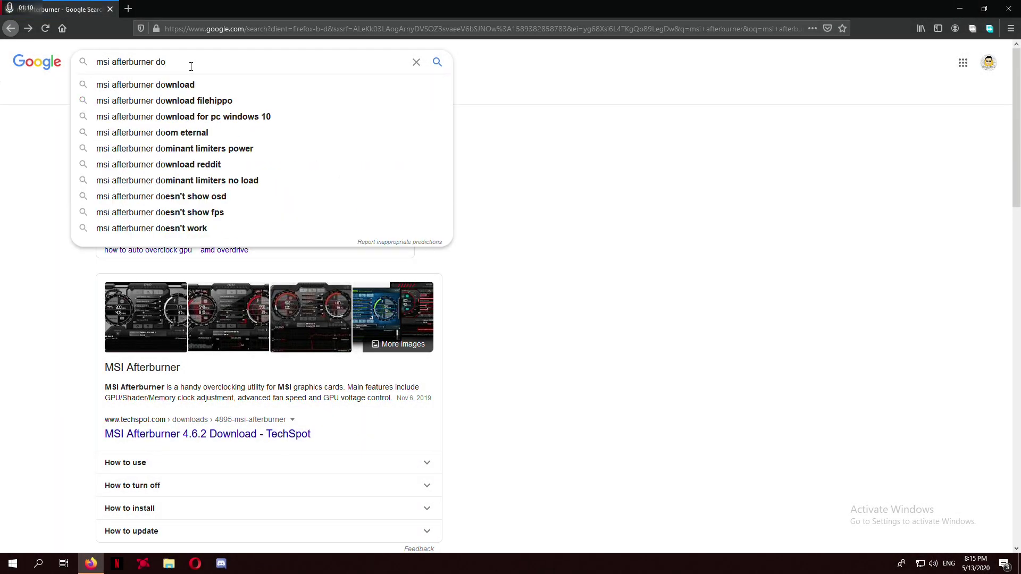
key("Return")
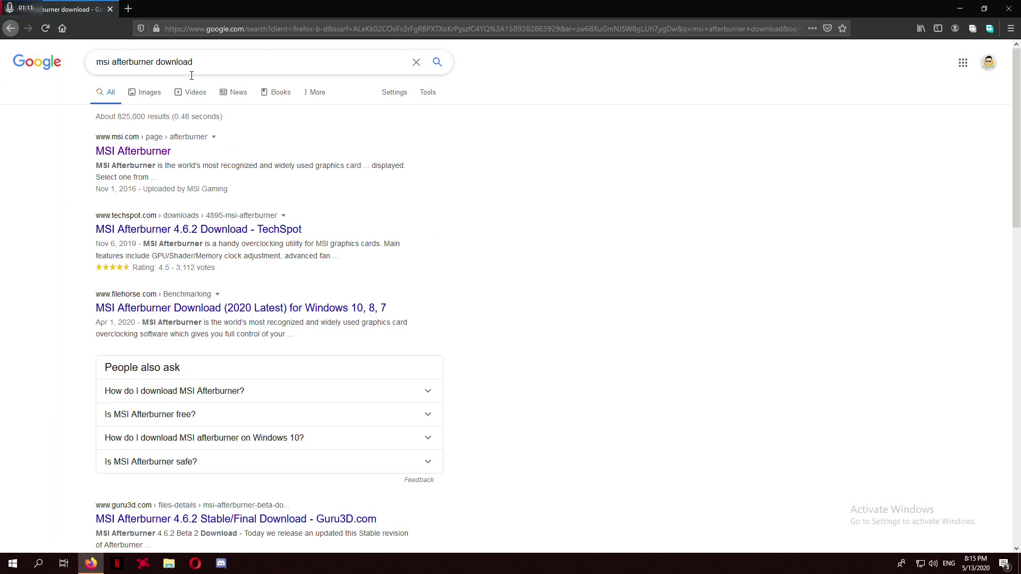
Open the official msi.com Afterburner page and scroll to its download section
left_click(157, 152)
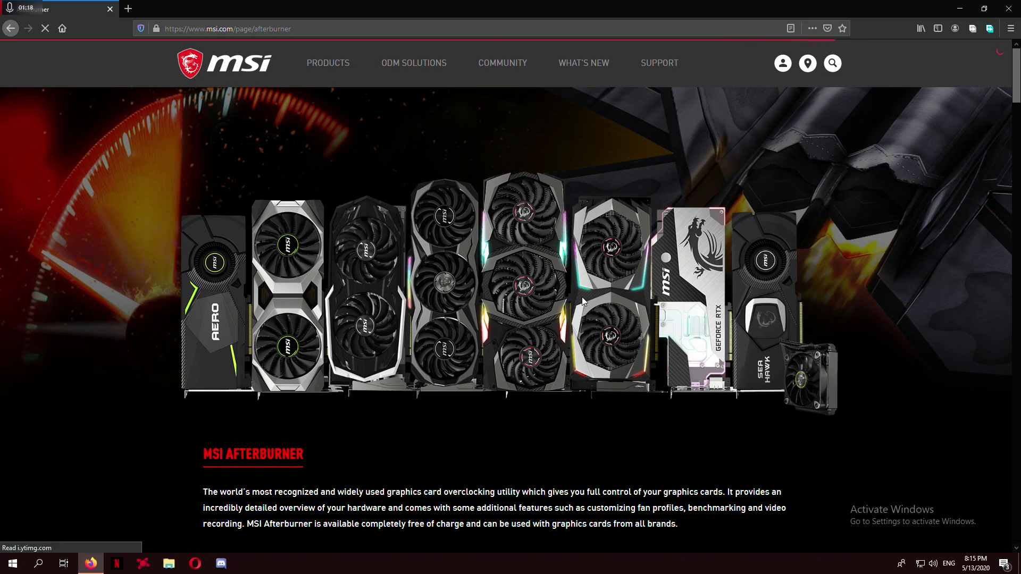
scroll(583, 301, "down", 3)
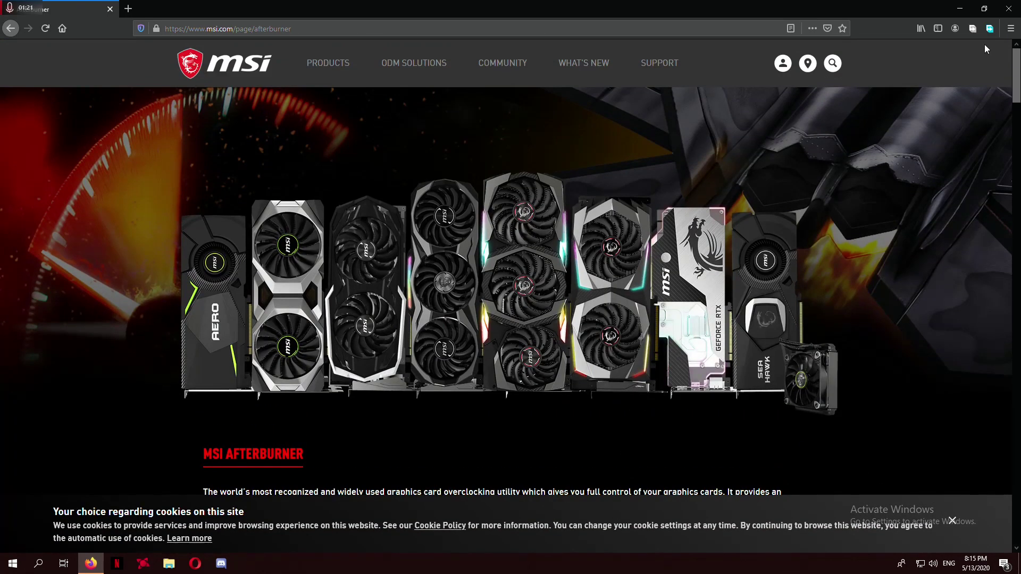
scroll(1019, 177, "down", 15)
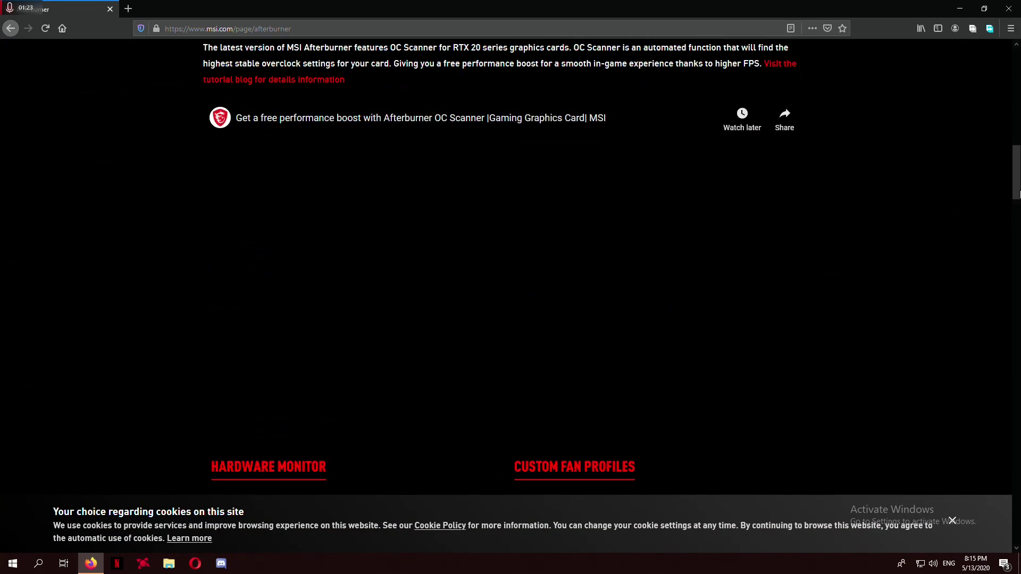
scroll(1018, 177, "up", 3)
scroll(669, 337, "down", 20)
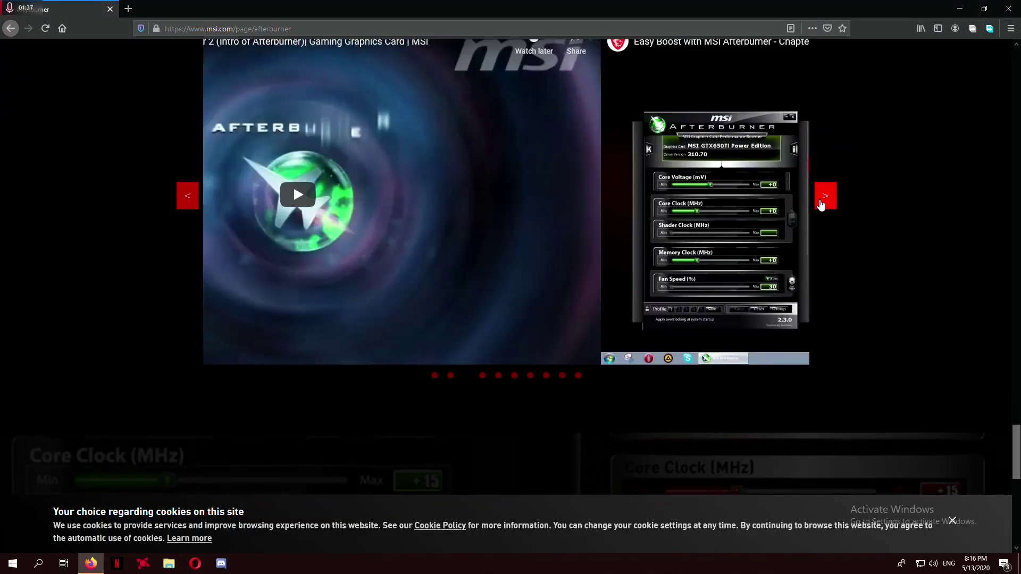
scroll(502, 184, "up", 10)
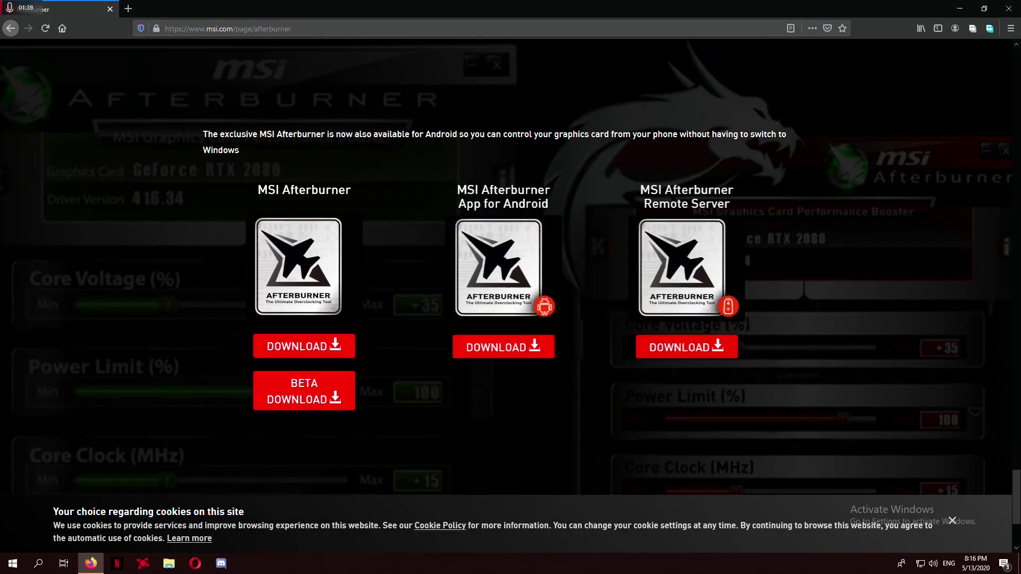
scroll(1019, 491, "down", 3)
scroll(1018, 491, "up", 4)
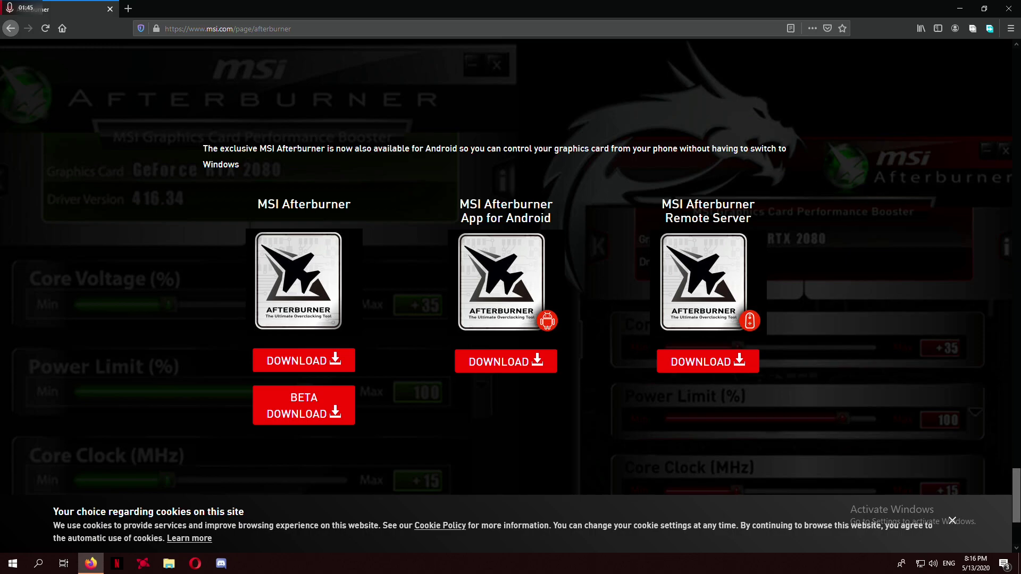
Download MSIAfterburnerSetup.zip to the Desktop through Free Download Manager
left_click(311, 361)
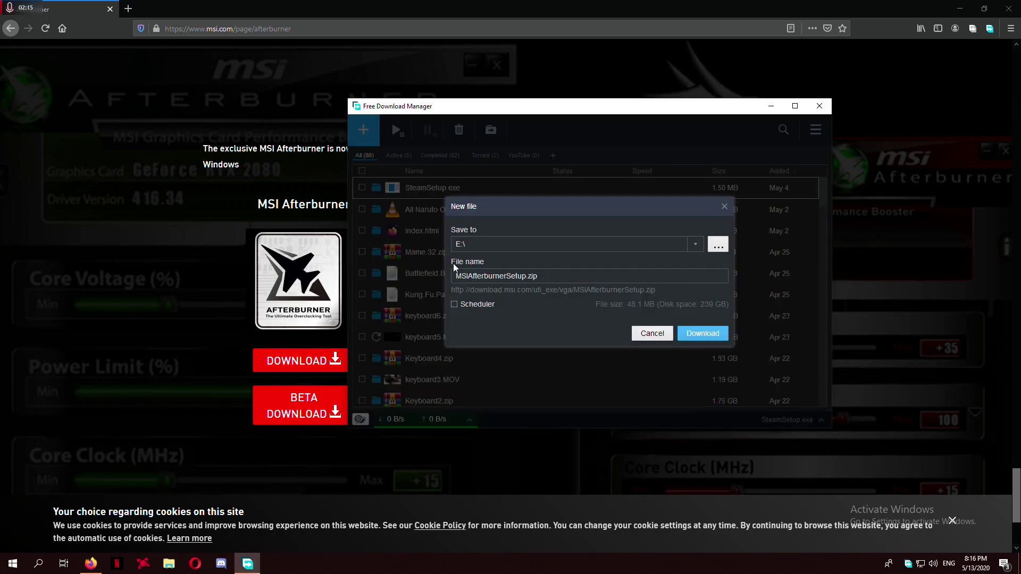
left_click(718, 245)
left_click(392, 248)
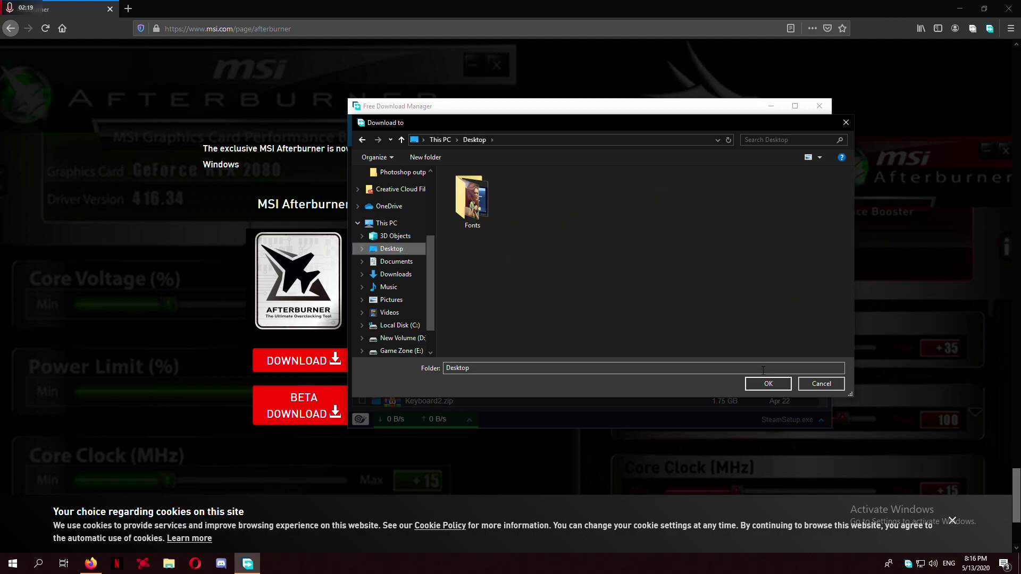
left_click(774, 383)
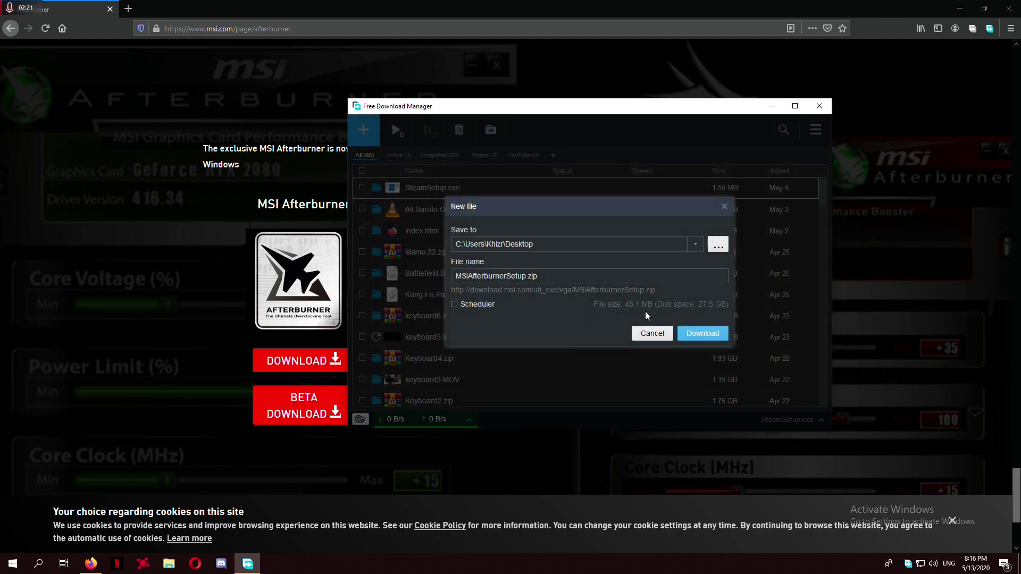
left_click(712, 333)
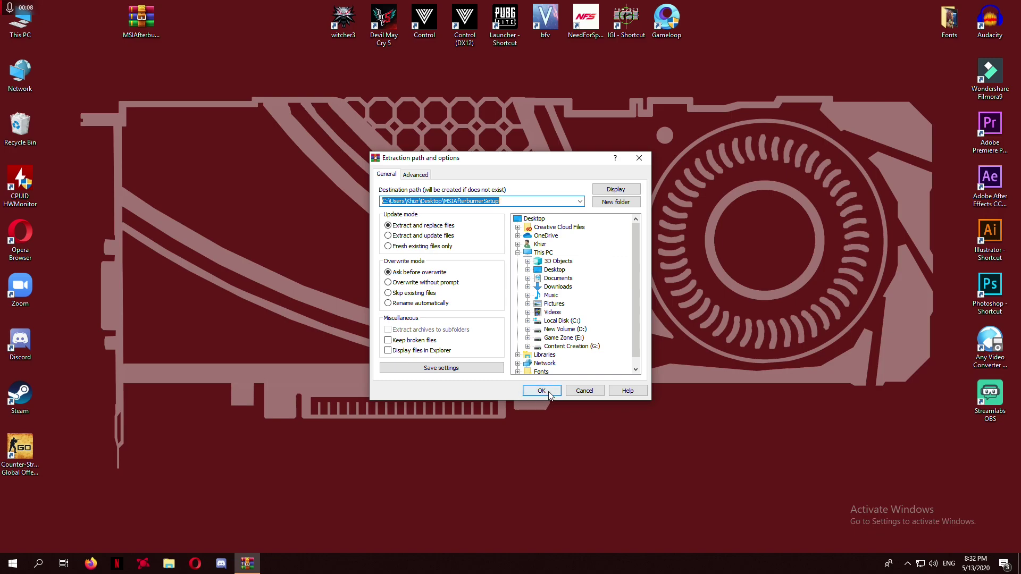
Extract the archive to the MSIAfterburnerSetup folder and open its 4.6.2 subfolder in a maximized window
left_click(541, 391)
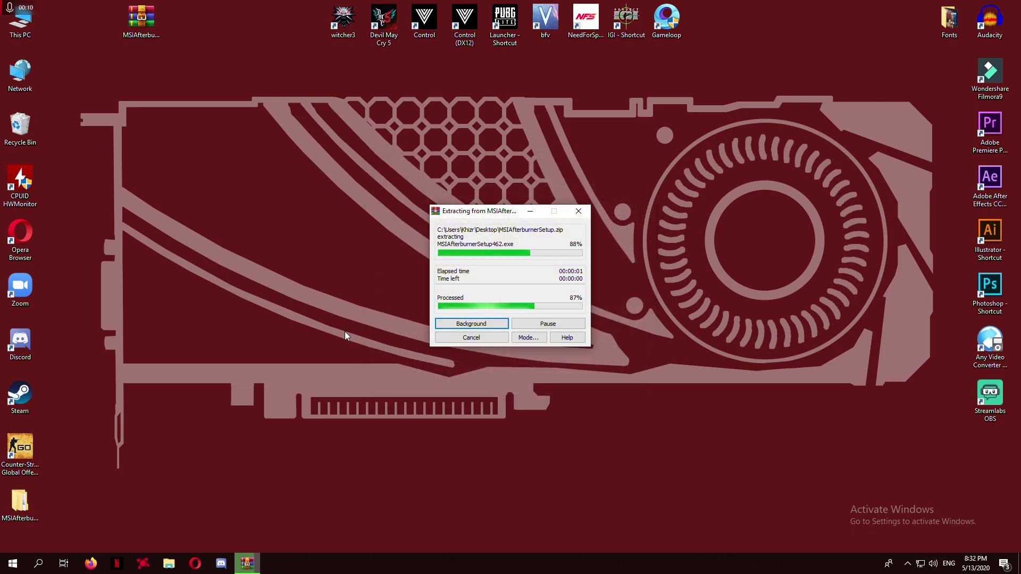
left_click_drag(16, 514, 257, 100)
double_click(263, 74)
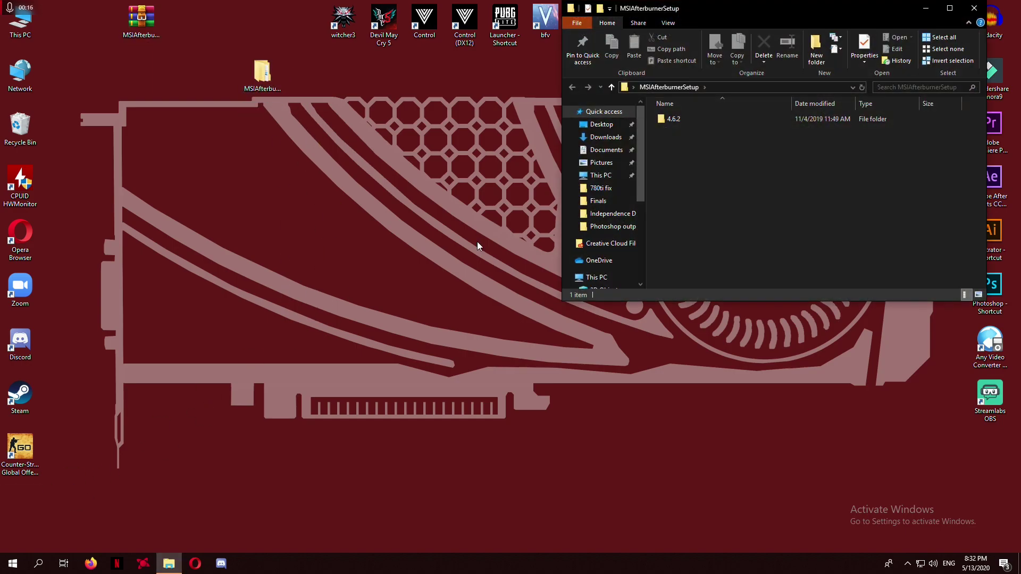
left_click(949, 8)
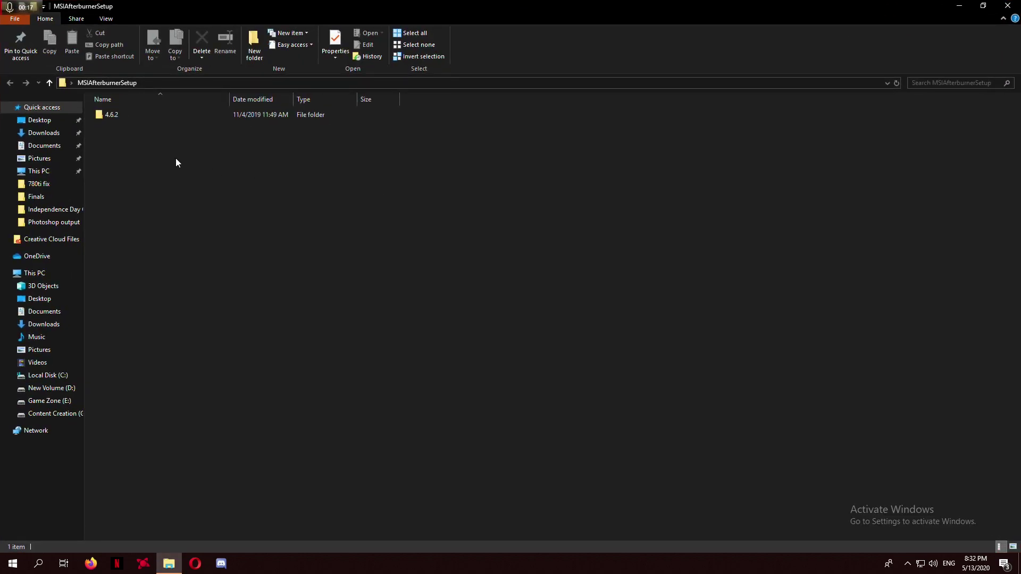
double_click(120, 116)
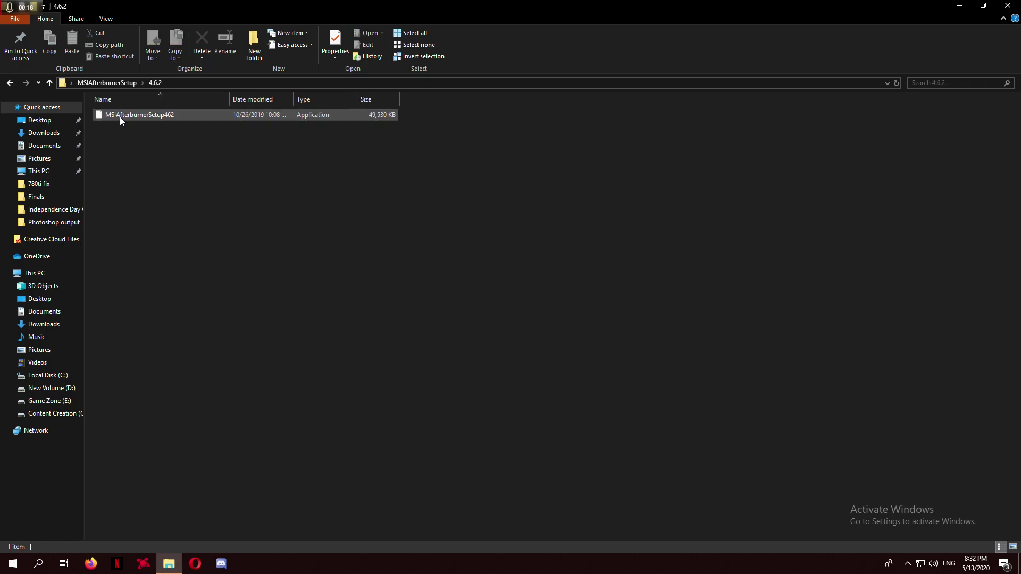
Launch MSIAfterburnerSetup462 with admin rights and English as the installer language
double_click(148, 114)
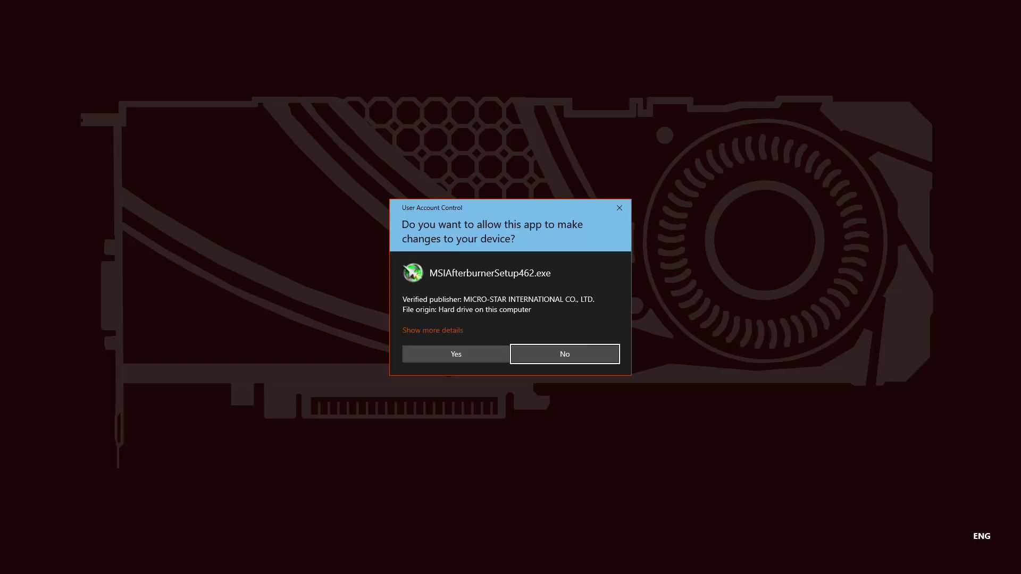
left_click(484, 355)
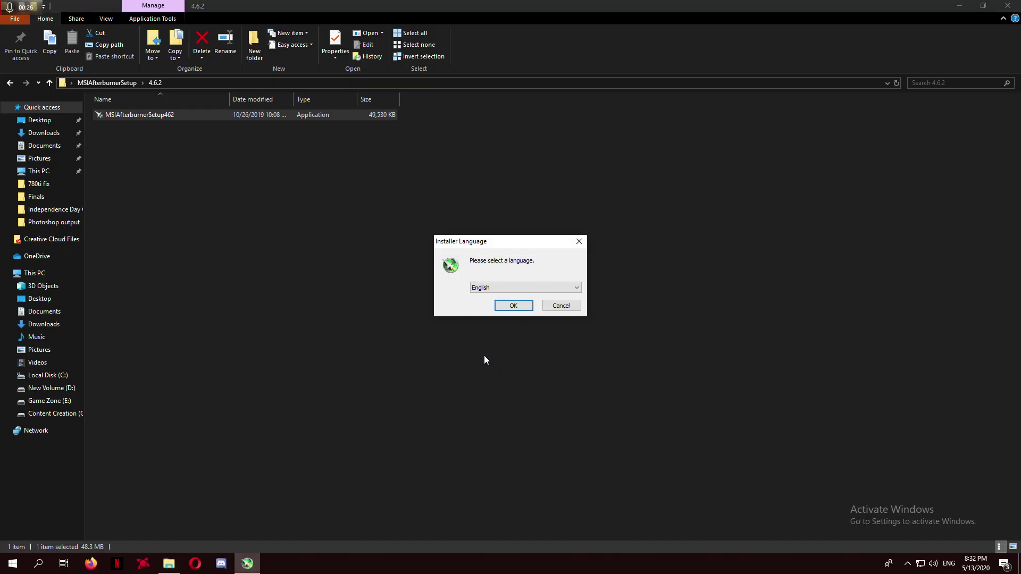
left_click(506, 305)
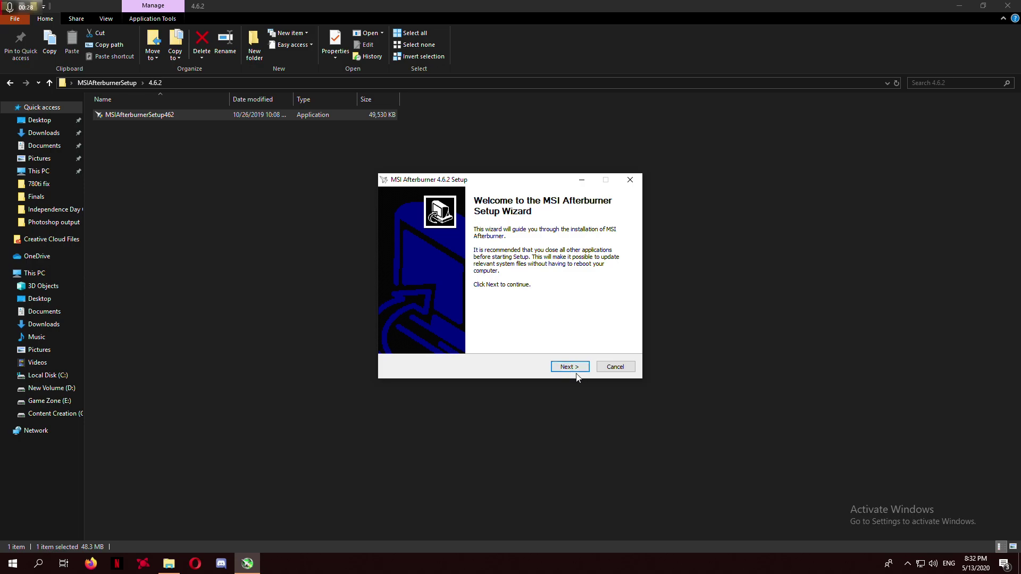
Accept the licence and install with both components, default folder and Start Menu folder
left_click(570, 367)
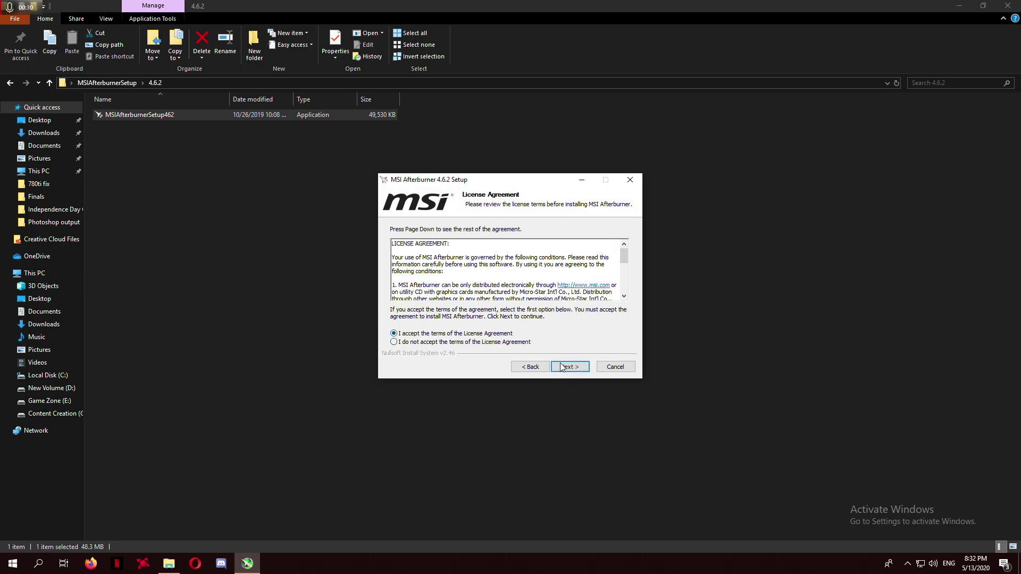
left_click(567, 368)
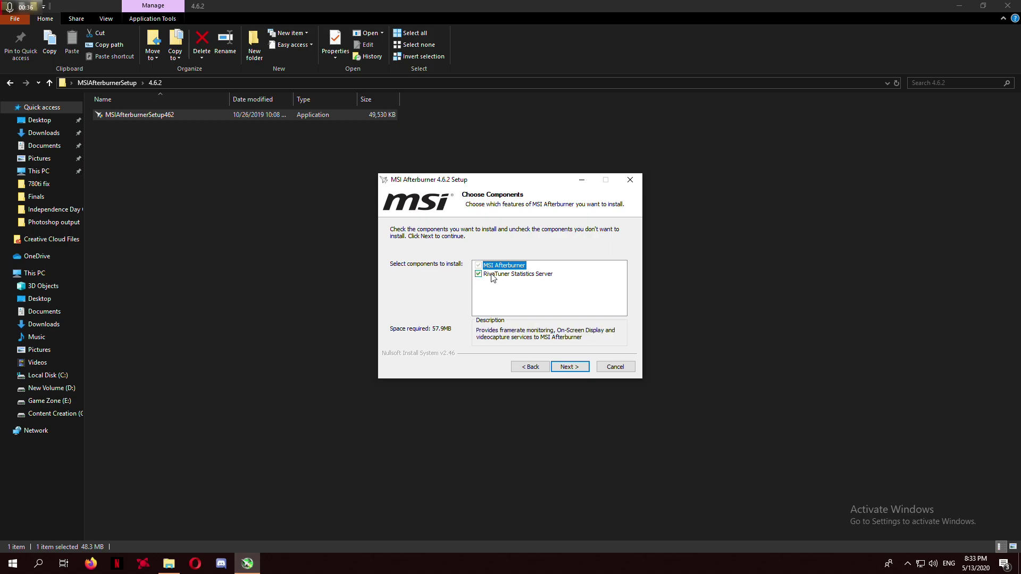
left_click(567, 366)
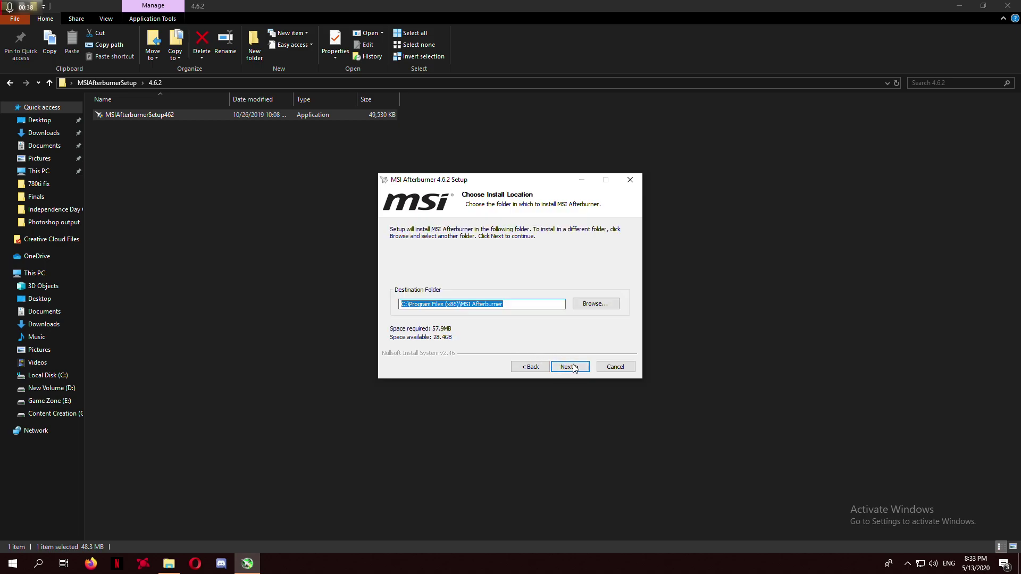
left_click(570, 367)
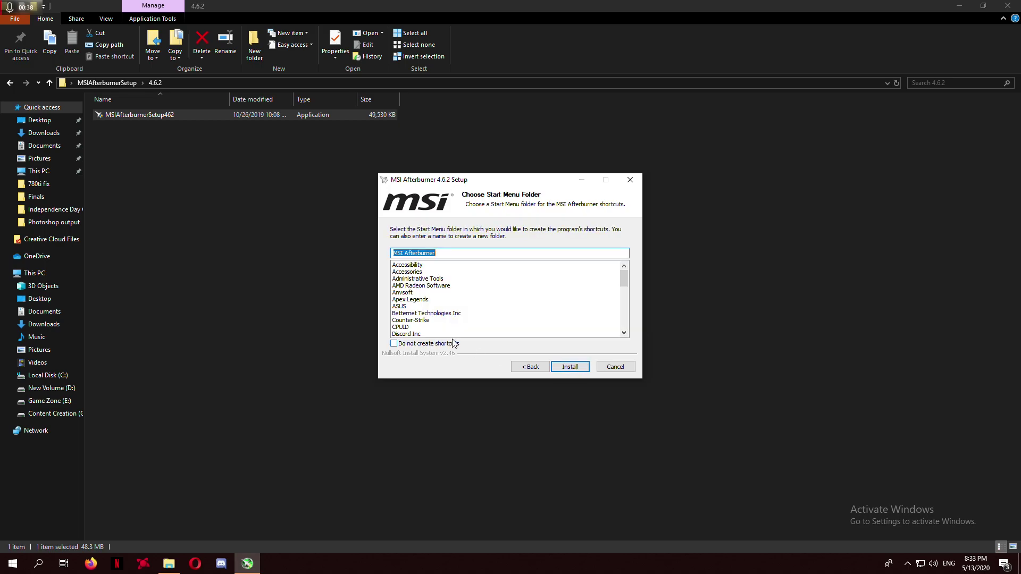
left_click(570, 367)
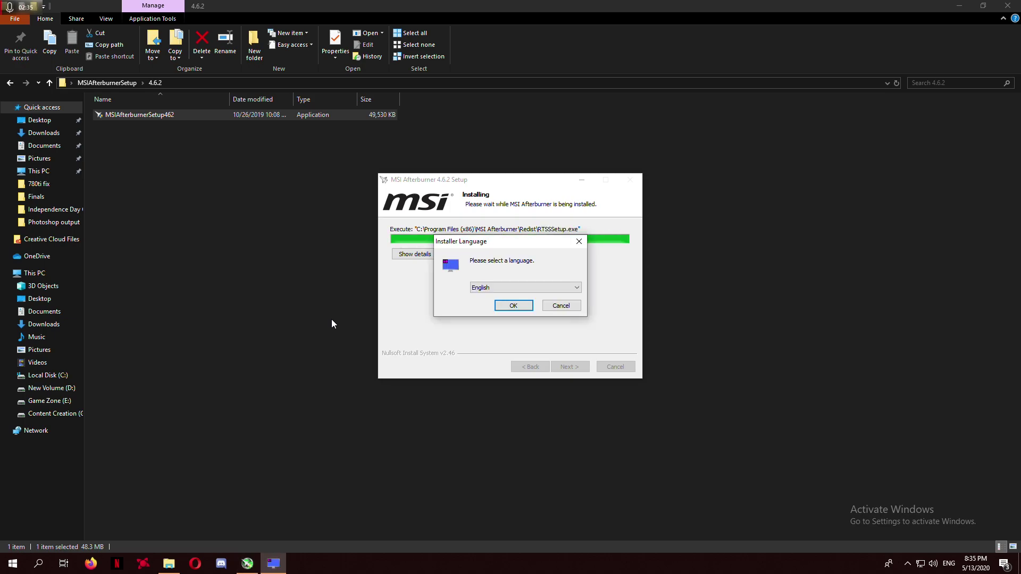
Install RivaTuner Statistics Server in English to its default folder, then finish Afterburner setup
left_click(516, 307)
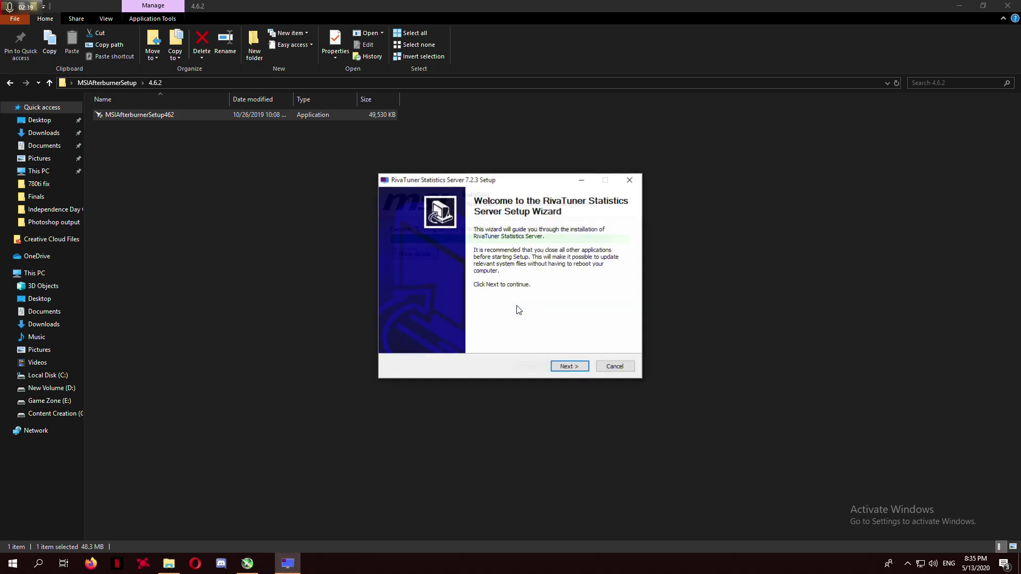
left_click(563, 367)
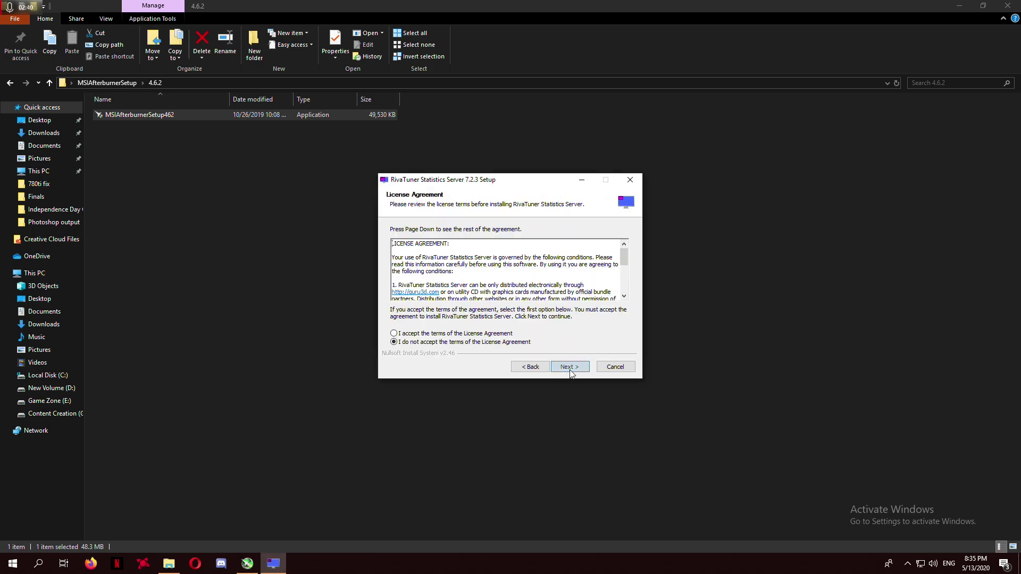
left_click(477, 334)
left_click(568, 367)
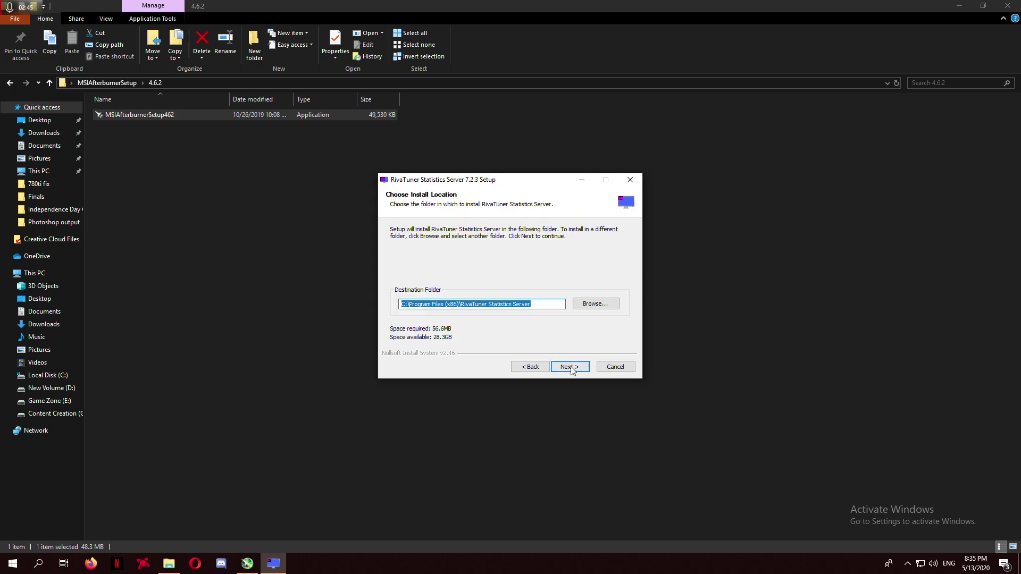
left_click(574, 367)
left_click(575, 366)
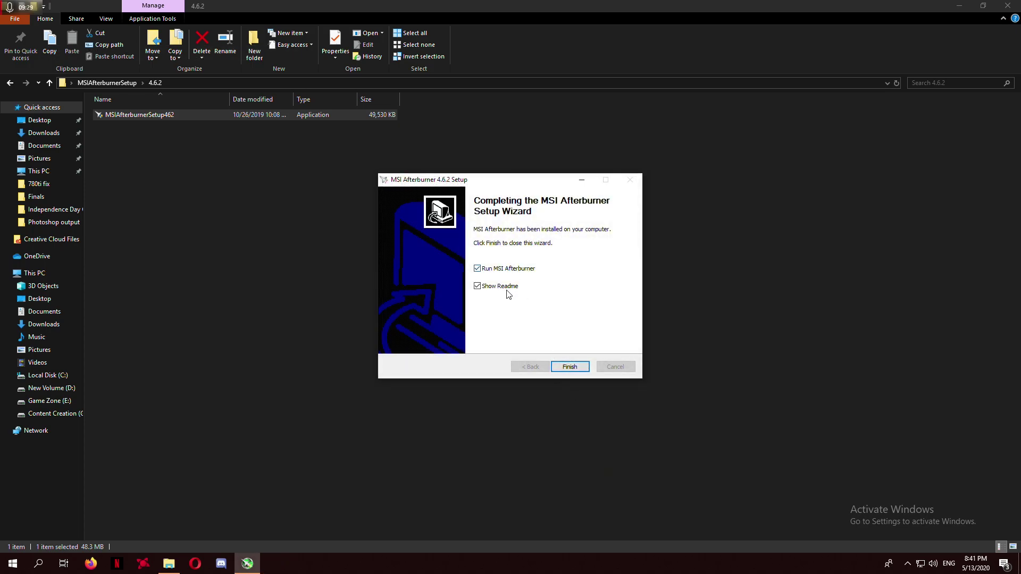
left_click(567, 367)
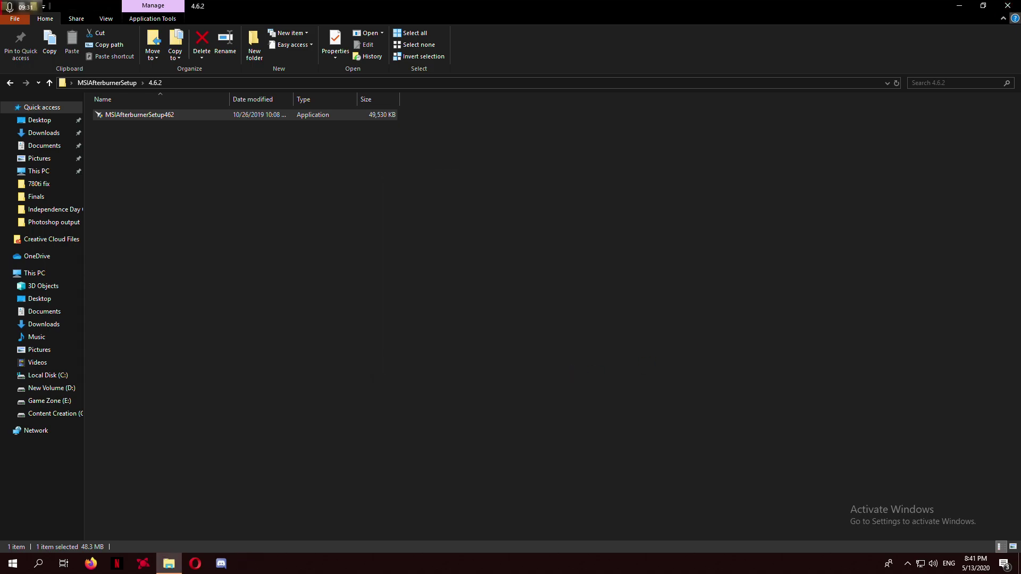
Move the Afterburner window up-left and cycle the graph from GPU usage through FB and memory to CPU usage
key("super+d")
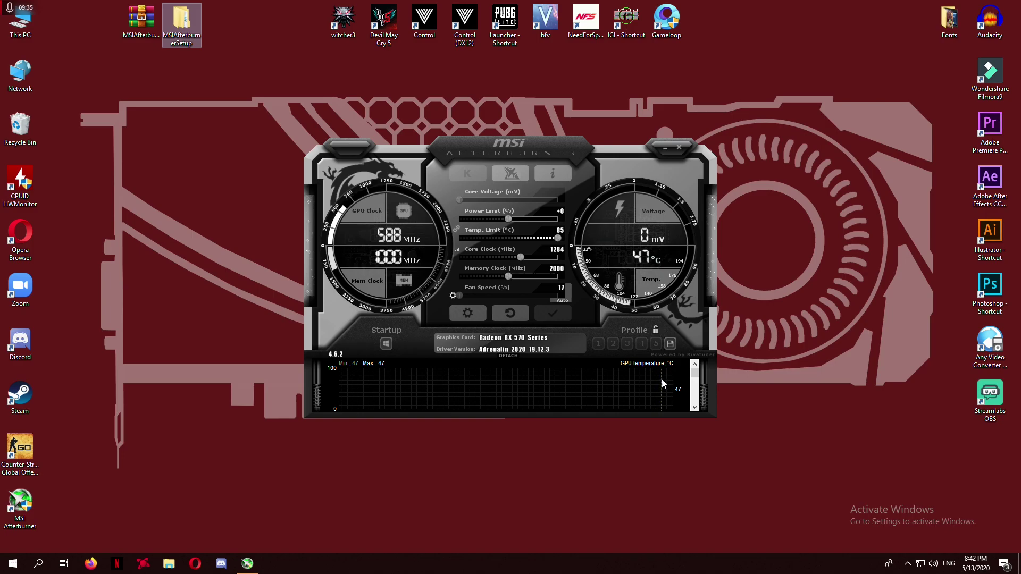
left_click_drag(631, 156, 610, 85)
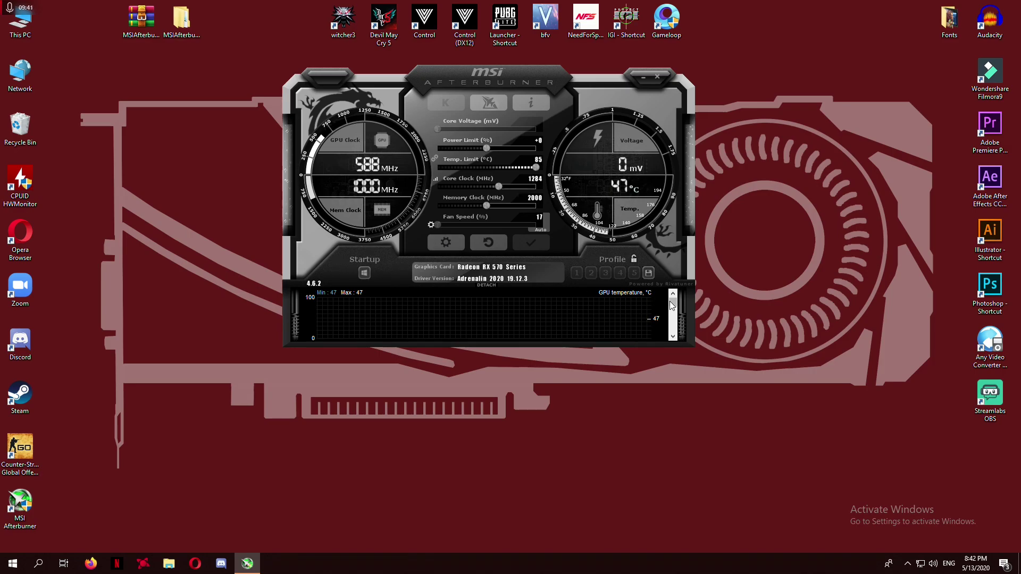
left_click(672, 336)
left_click(673, 337)
left_click(673, 293)
left_click(673, 337)
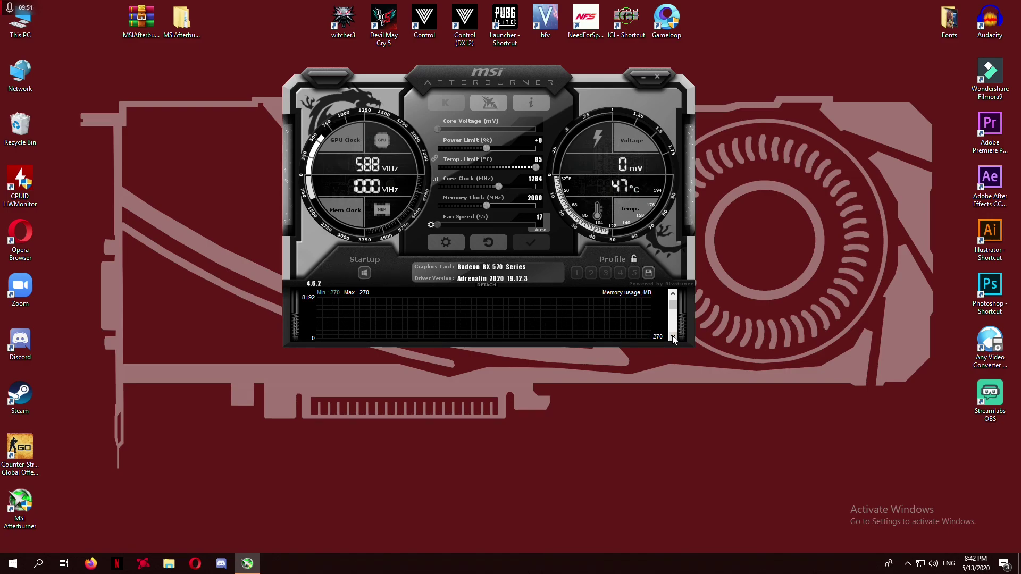
left_click(673, 337)
left_click(673, 337)
left_click(673, 337)
left_click(673, 337)
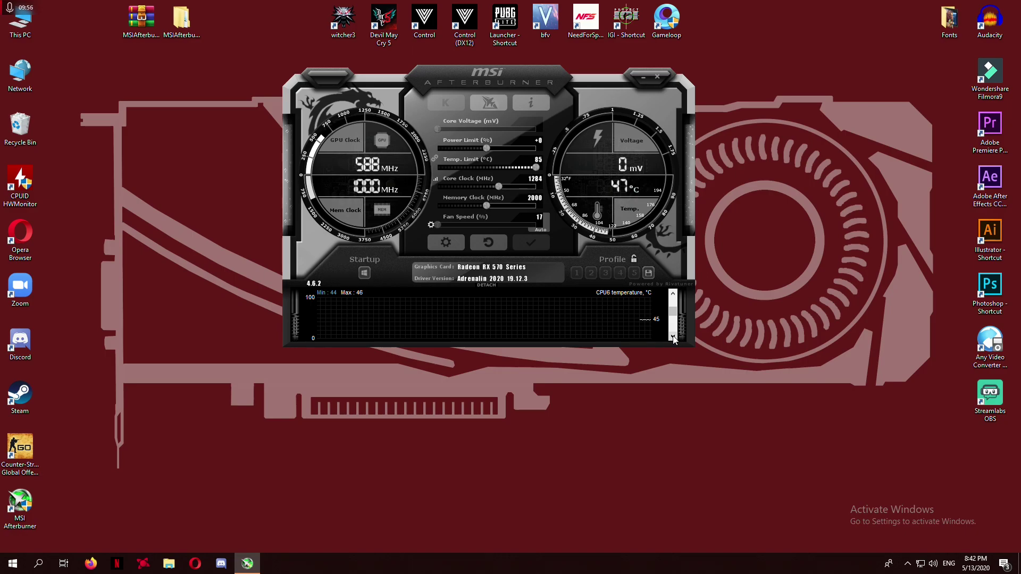
left_click(673, 337)
Switch the graph to commit charge and set the fan manually to 50%
left_click(673, 337)
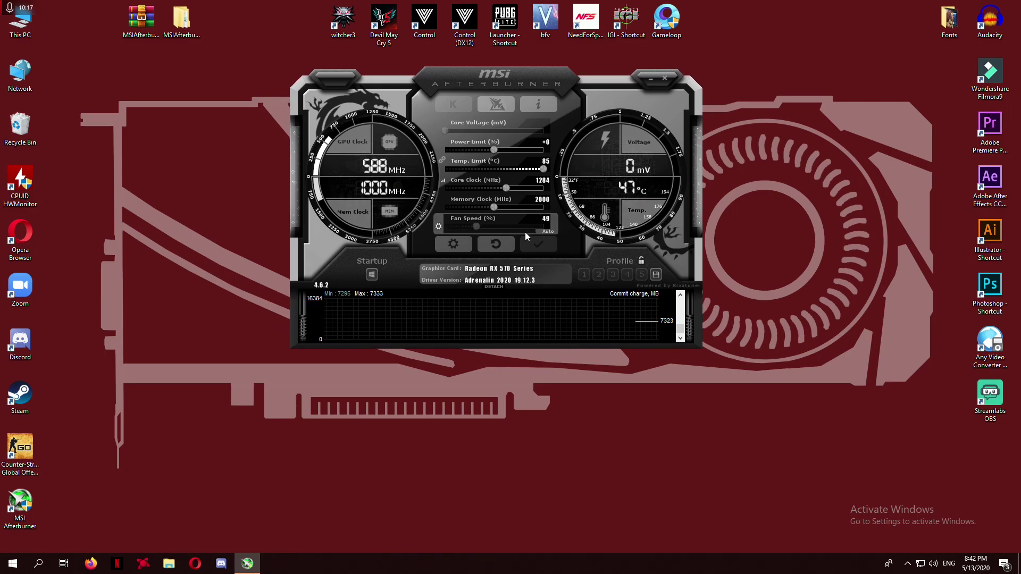
left_click(548, 232)
left_click_drag(477, 228, 507, 189)
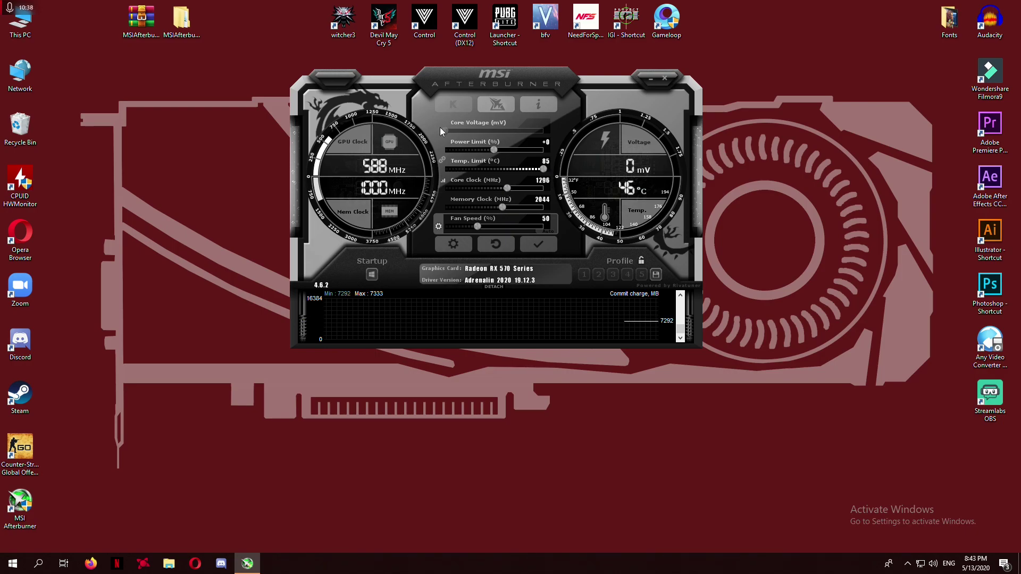
Move fan curve points to 44°C/58%, 94% at 90°C and 85°C/79%, apply, and restart Afterburner
left_click(453, 243)
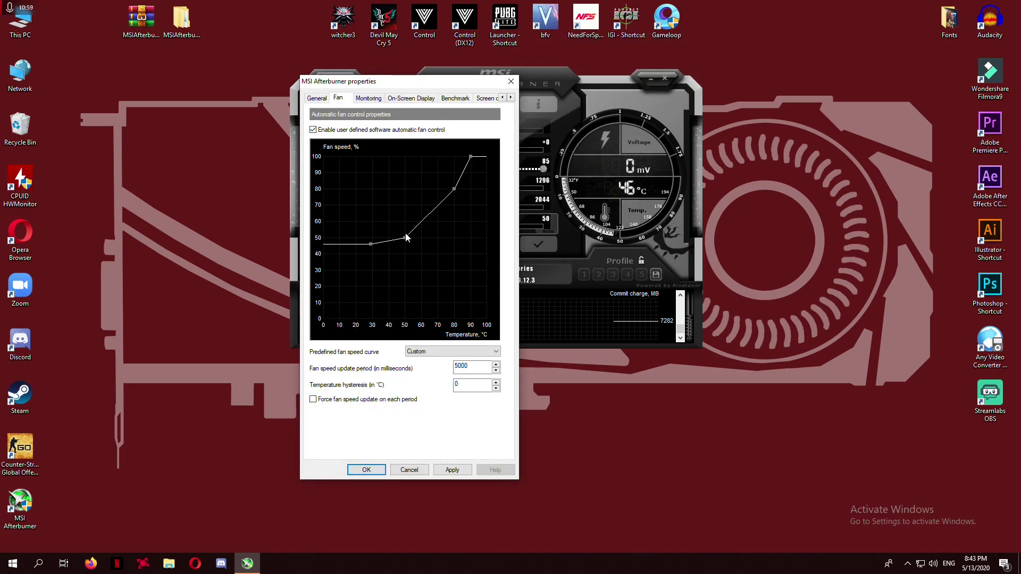
left_click_drag(406, 234, 396, 223)
mouse_move(470, 156)
left_mouse_down()
mouse_move(471, 172)
mouse_move(488, 176)
mouse_move(472, 156)
left_mouse_up()
left_click_drag(456, 193, 453, 215)
left_click(452, 469)
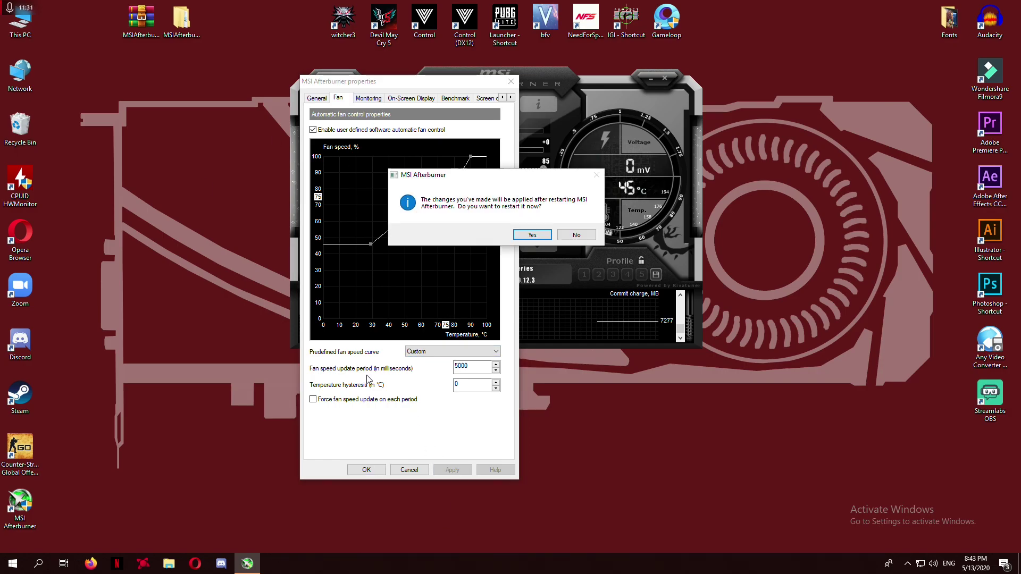
left_click(532, 235)
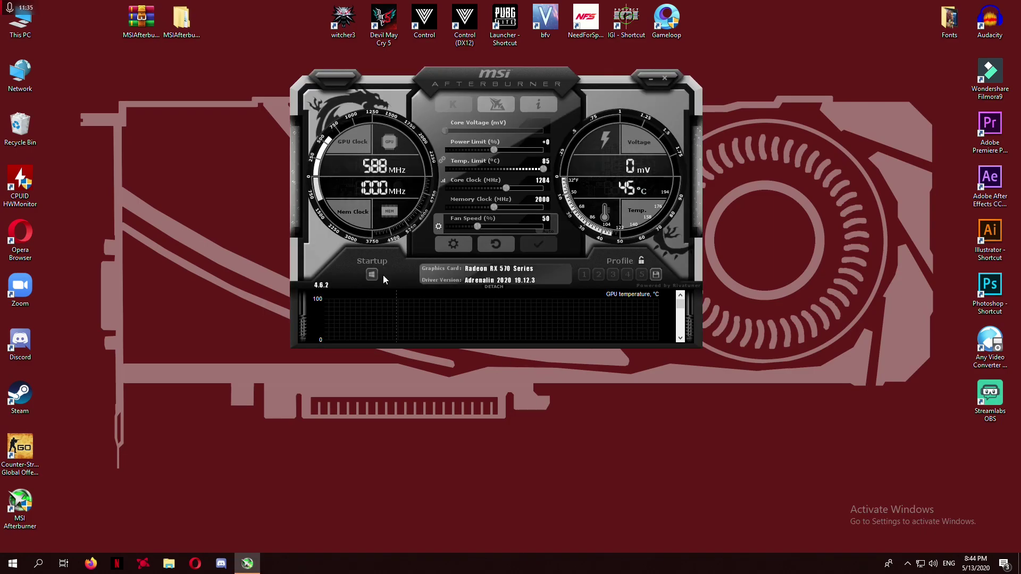
Browse the On-Screen Display, General, Screen capture and Video capture properties pages
left_click(452, 243)
left_click(394, 99)
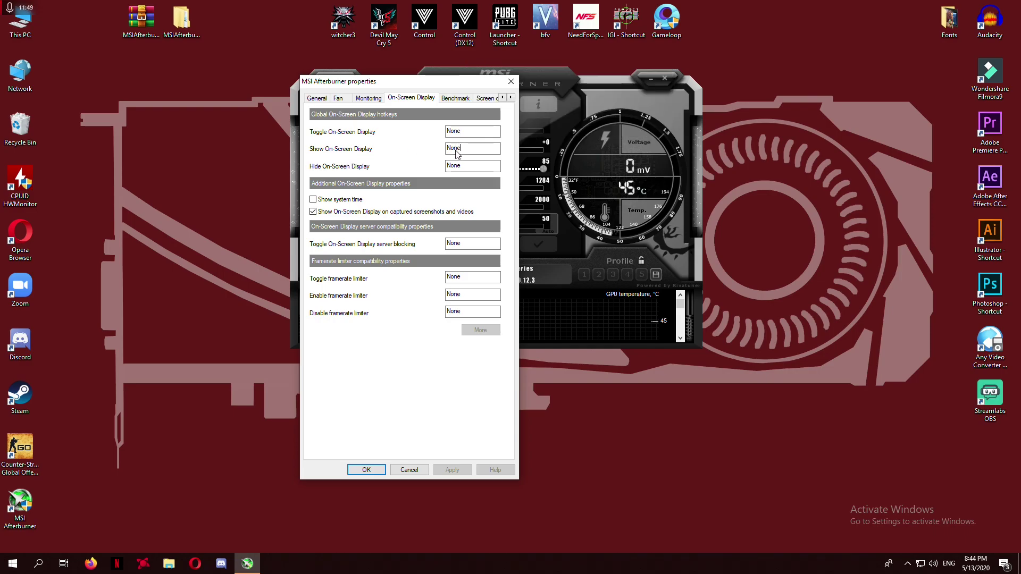
left_click(313, 101)
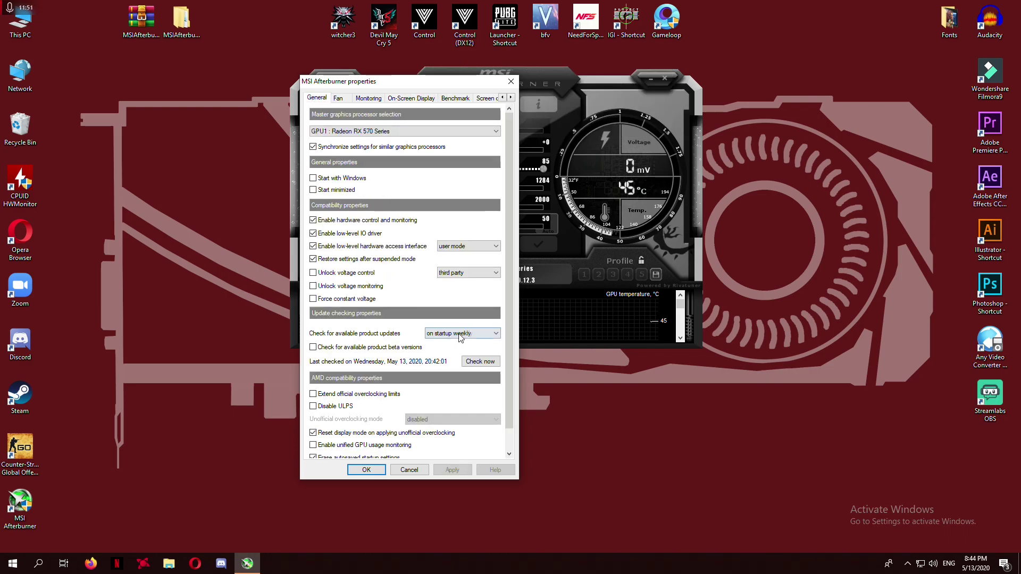
scroll(461, 339, "down", 1)
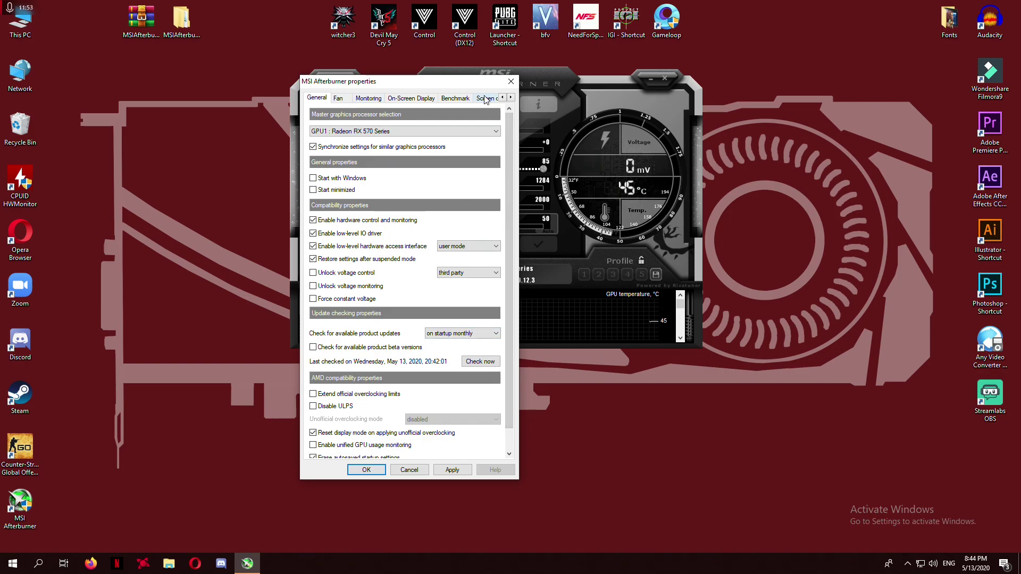
left_click(486, 99)
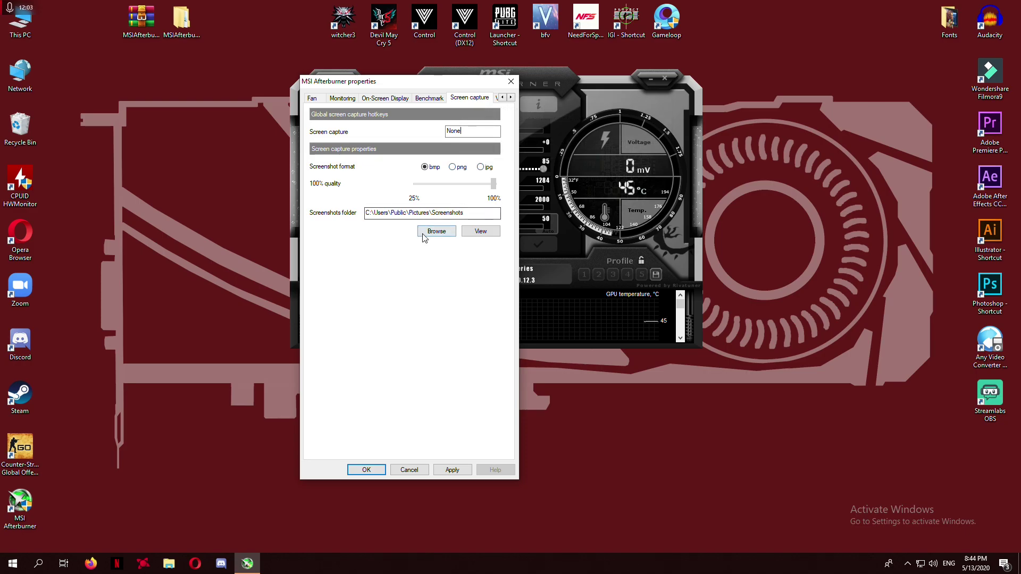
left_click(511, 98)
left_click(511, 98)
left_click(471, 99)
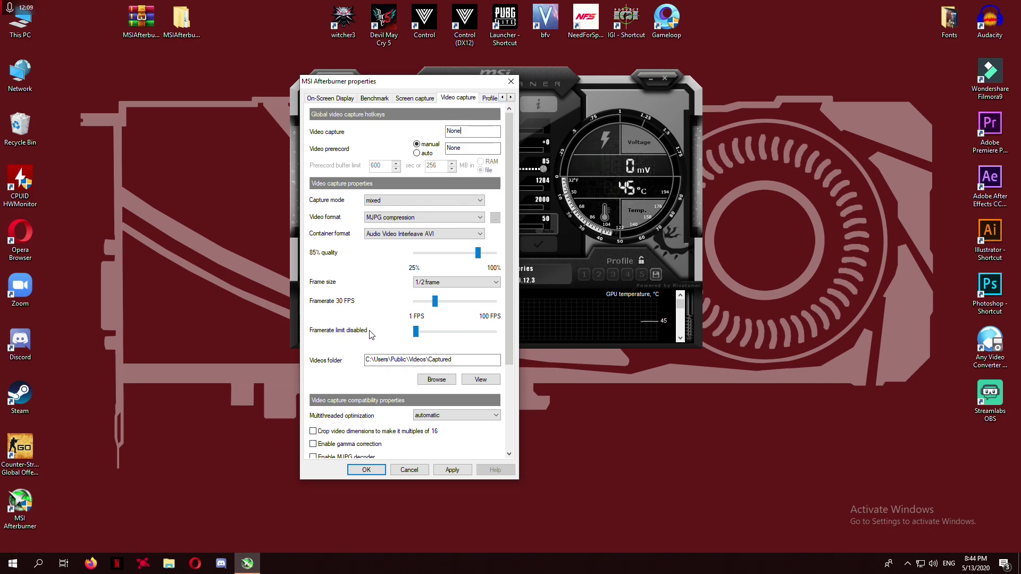
left_click_drag(509, 286, 500, 181)
Keep video capture mode Mixed and the MJPG compression format
left_click(461, 202)
left_click(461, 213)
left_click(463, 217)
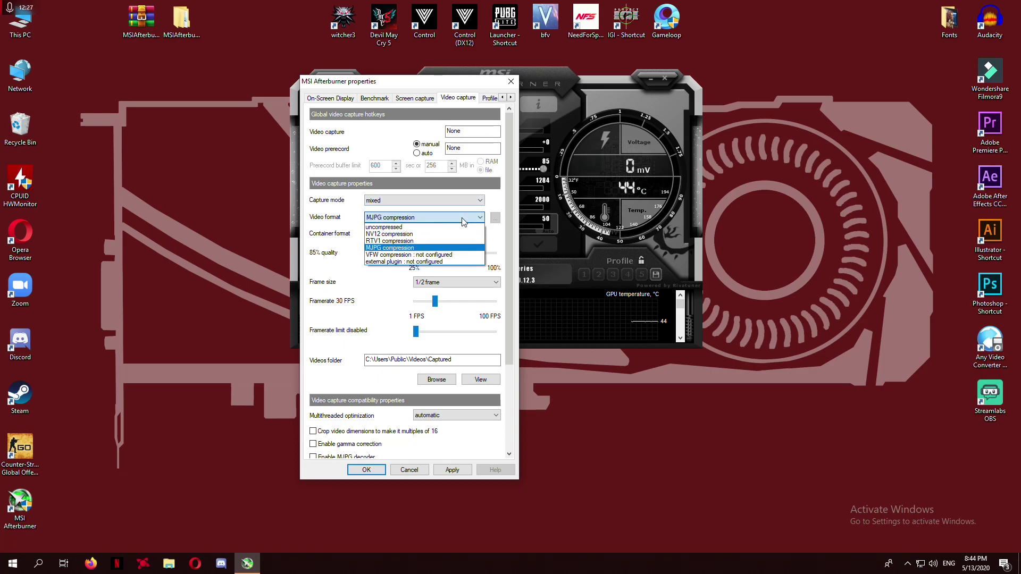
left_click(463, 219)
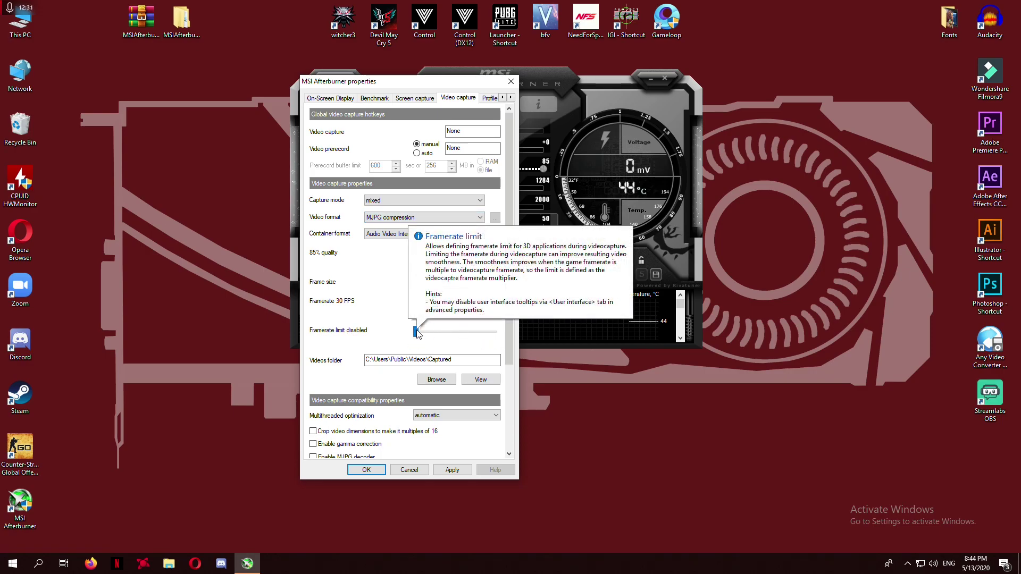
Apply the 12-hour time format on the User Interface page, then scroll the tabs toward Monitoring
left_click(485, 99)
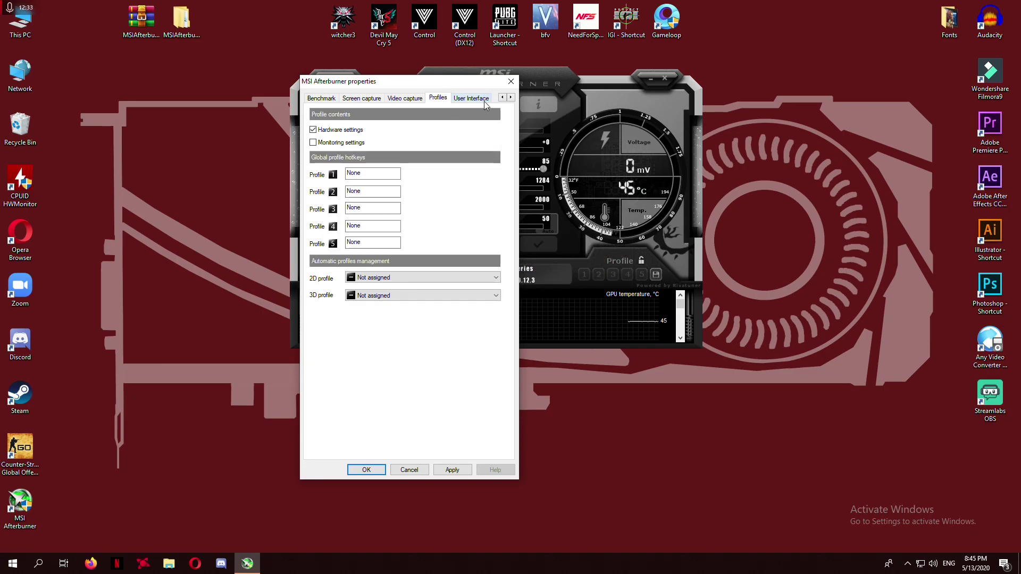
left_click(484, 101)
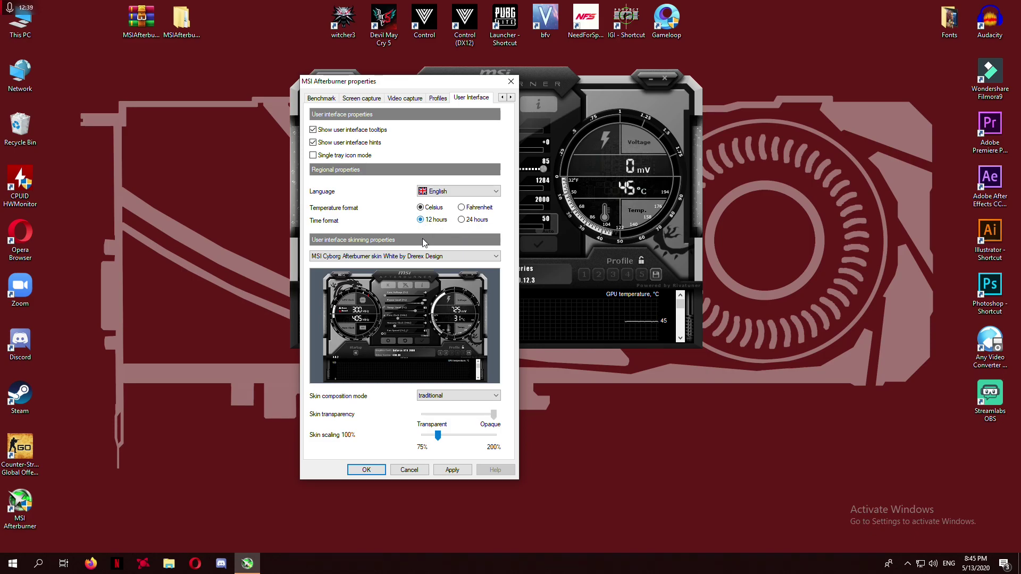
left_click(452, 469)
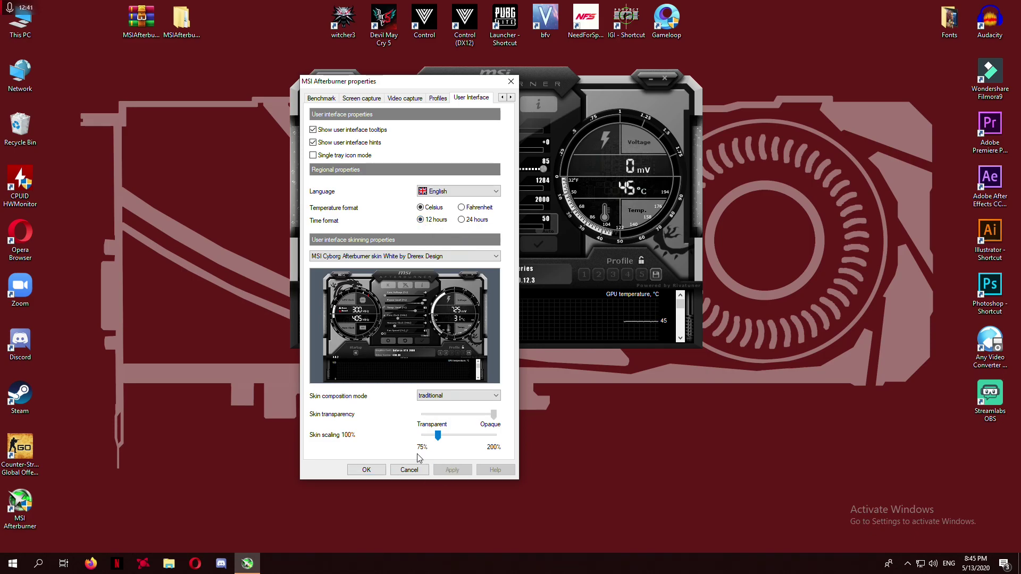
left_click(365, 98)
left_click(326, 98)
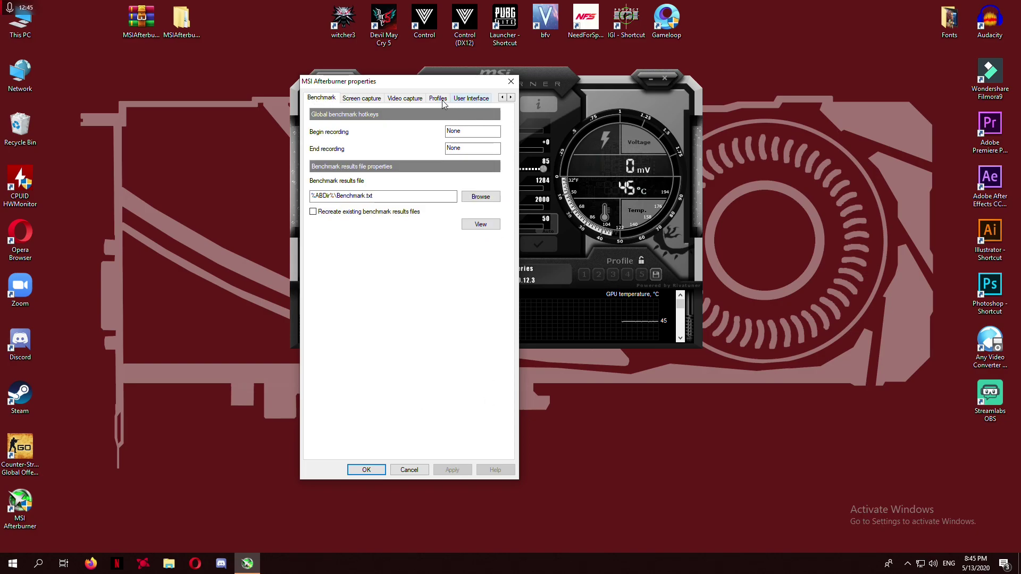
left_click(502, 97)
left_click(502, 98)
left_click(502, 97)
left_click(502, 97)
On the Monitoring page, toggle the GPU temperature graph off and back on
left_click(378, 99)
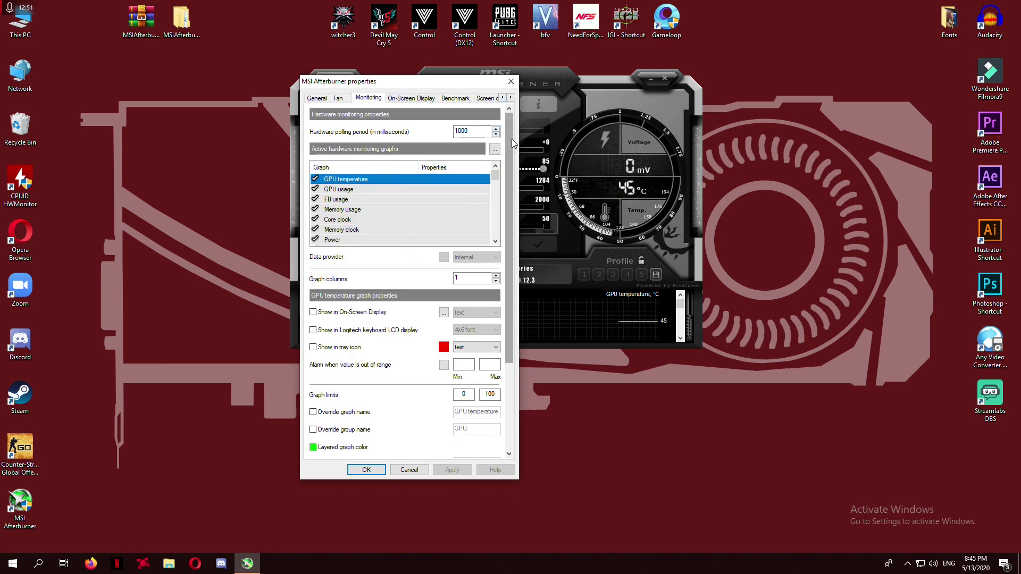
scroll(511, 158, "down", 1)
scroll(510, 158, "up", 1)
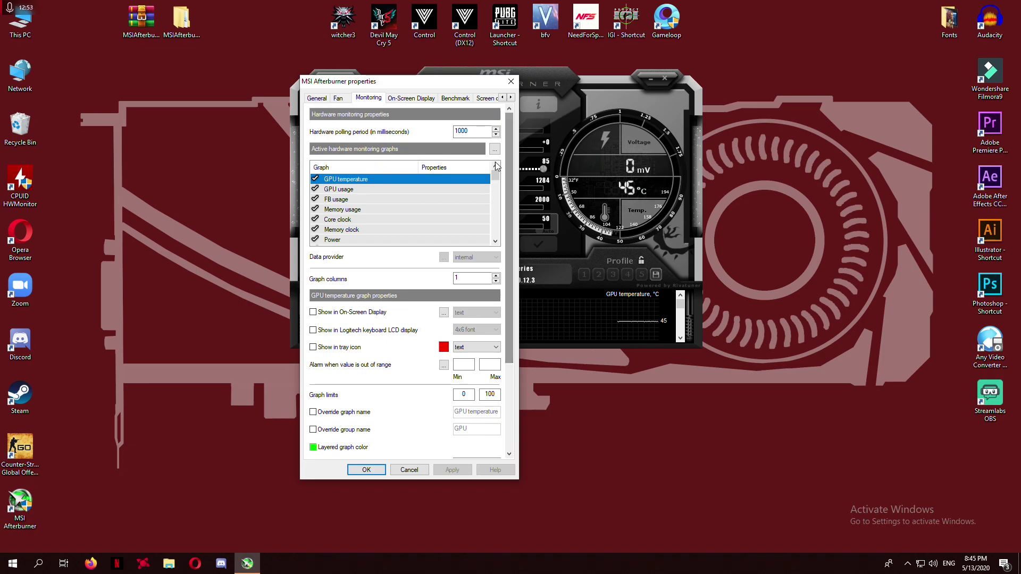
left_click(315, 179)
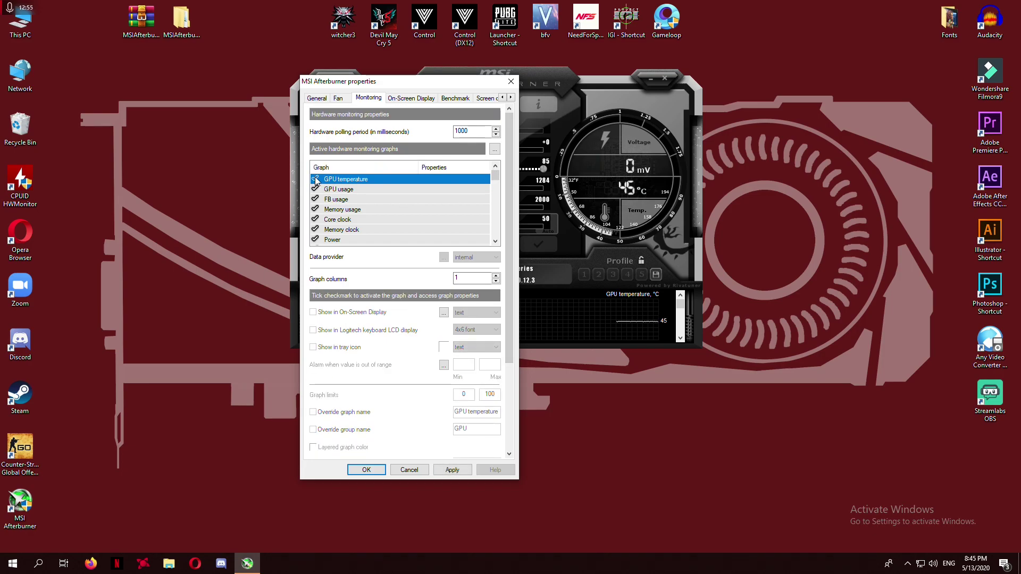
left_click(316, 179)
scroll(328, 207, "down", 15)
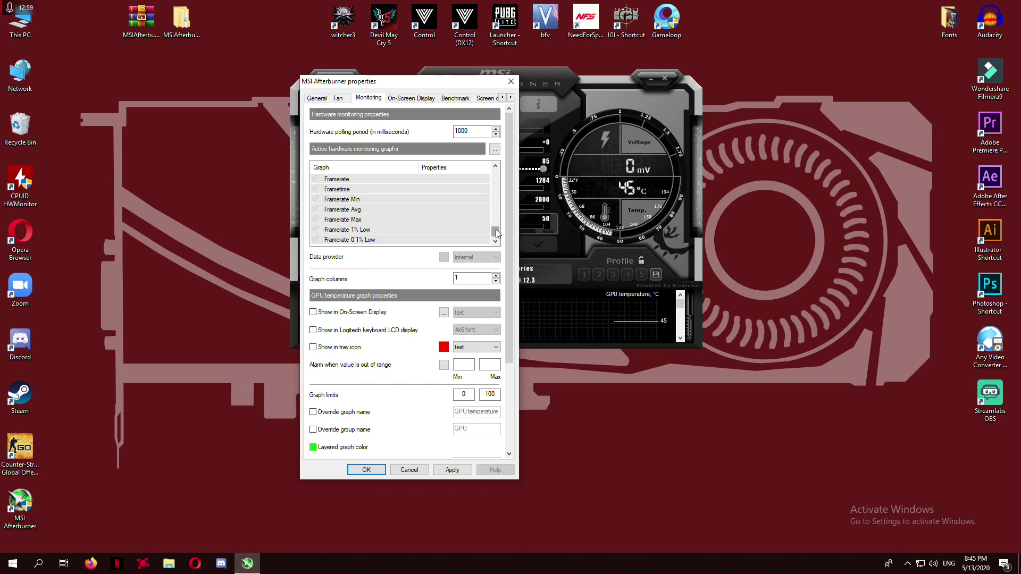
left_click_drag(497, 232, 498, 236)
Show Framerate, RAM usage and CPU clock in the on-screen display
left_click(351, 181)
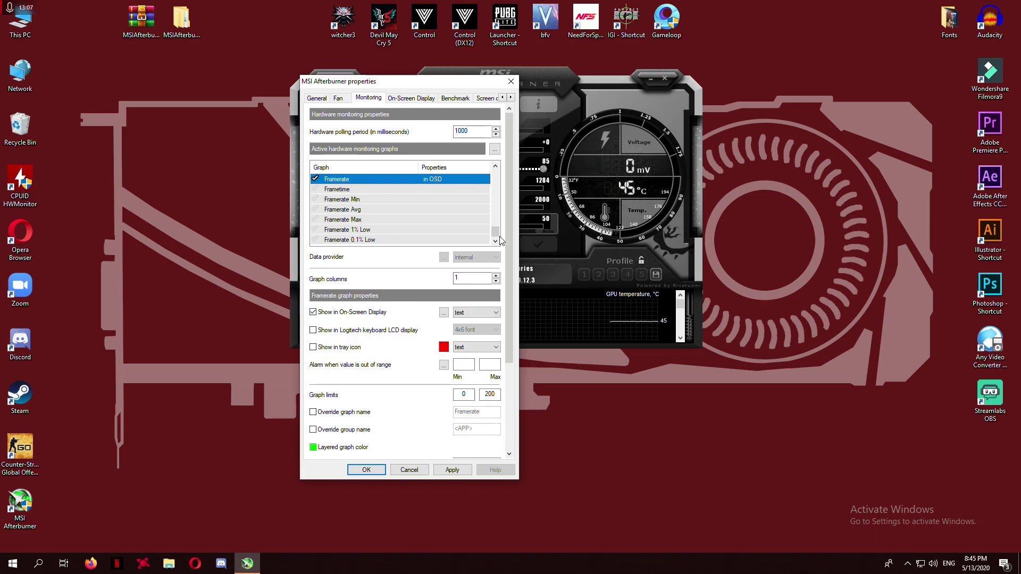
left_click(497, 166)
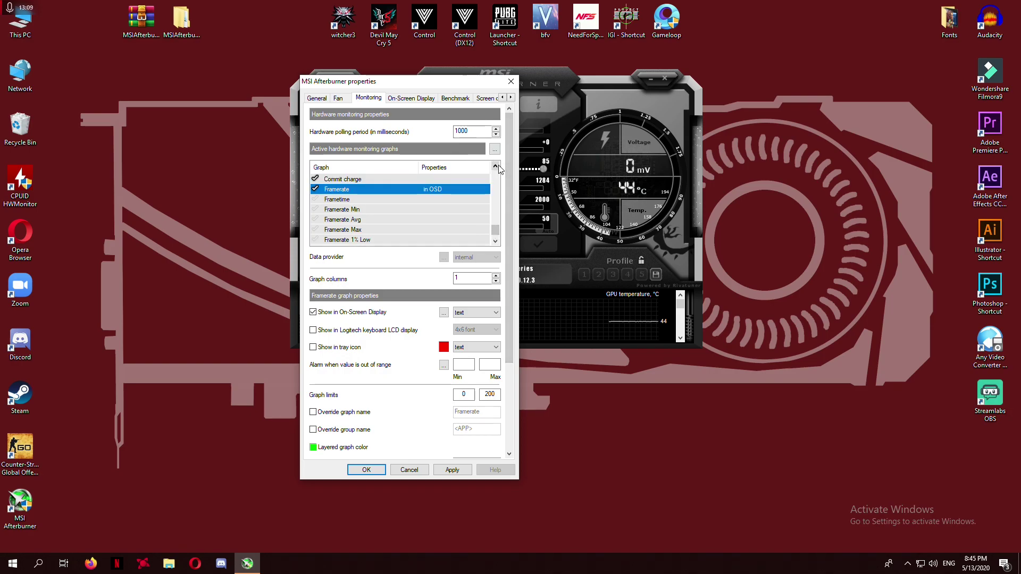
left_click(496, 166)
left_click(495, 167)
left_click(496, 166)
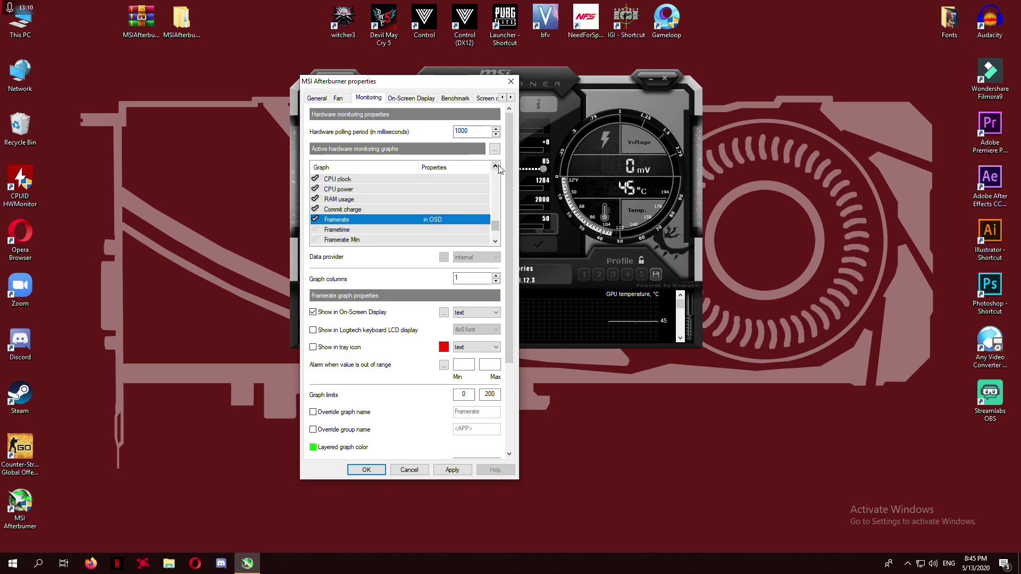
left_click(363, 201)
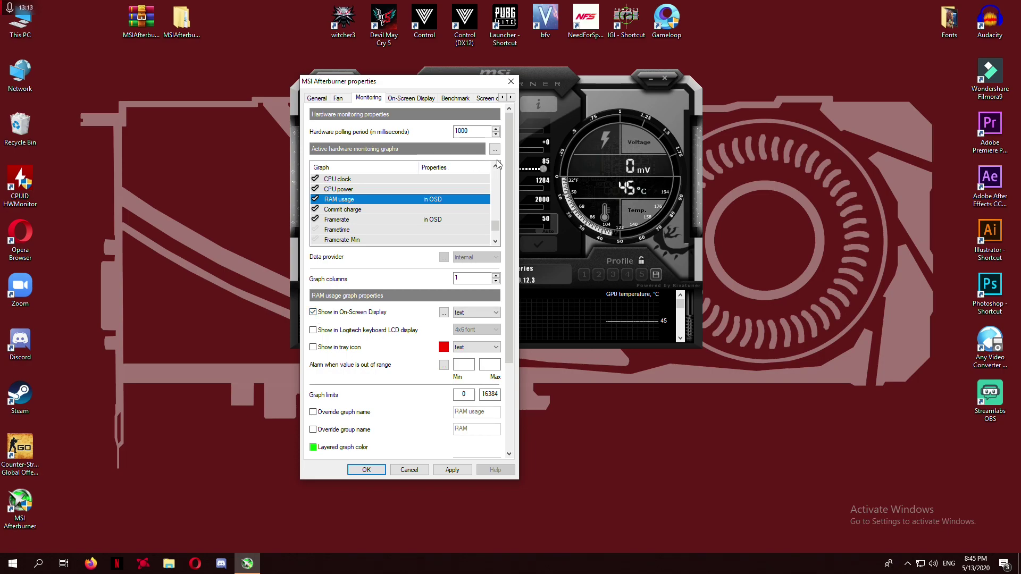
left_click(496, 166)
left_click(495, 167)
left_click(340, 199)
left_click(313, 312)
left_click(497, 167)
Add CPU usage and GPU temperature to the on-screen display
left_click(495, 166)
left_click(341, 198)
left_click(313, 312)
left_click(496, 166)
left_click(495, 166)
left_click(496, 166)
left_click(496, 167)
left_click(346, 179)
left_click(312, 312)
Add memory usage to the on-screen display
left_click(495, 242)
left_click(340, 199)
left_click(312, 312)
left_click(495, 242)
left_click(495, 242)
left_click(496, 242)
left_click(495, 241)
left_click(496, 242)
left_click(495, 242)
left_click(496, 242)
Add Framerate Min and Framerate Max to the on-screen display
left_click(346, 189)
scroll(498, 245, "down", 8)
scroll(498, 246, "down", 5)
left_click(342, 199)
left_click(343, 219)
Apply and save the monitoring settings, check RivaTuner's OSD is on, then close it and dismiss the warning
left_click(452, 469)
left_click(367, 470)
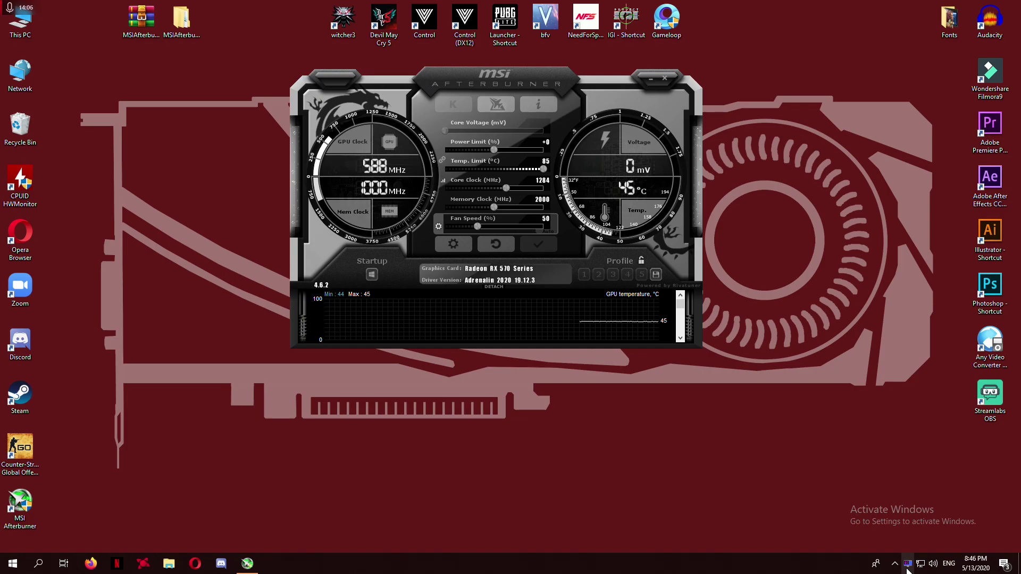
left_click(907, 542)
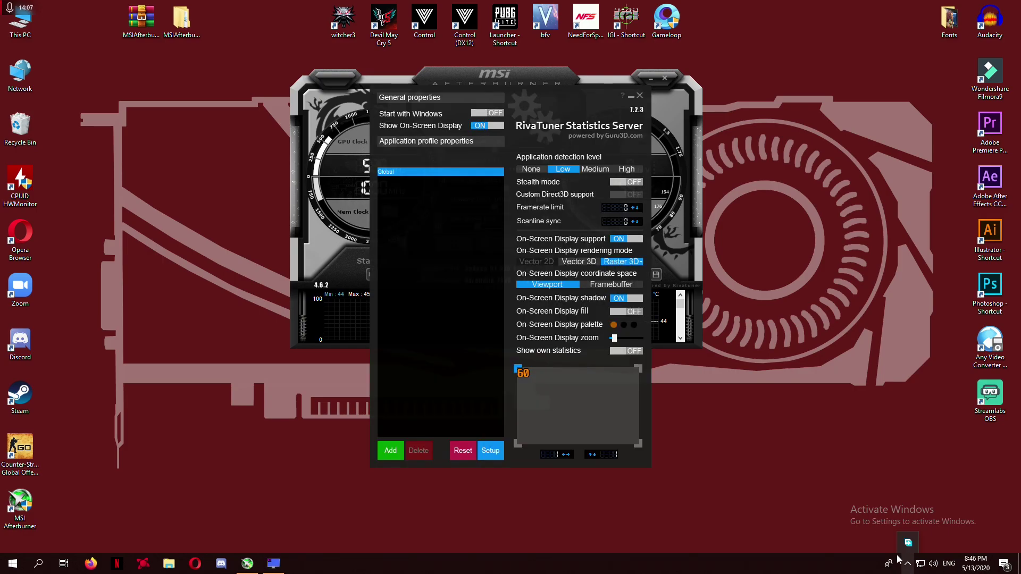
left_click(639, 96)
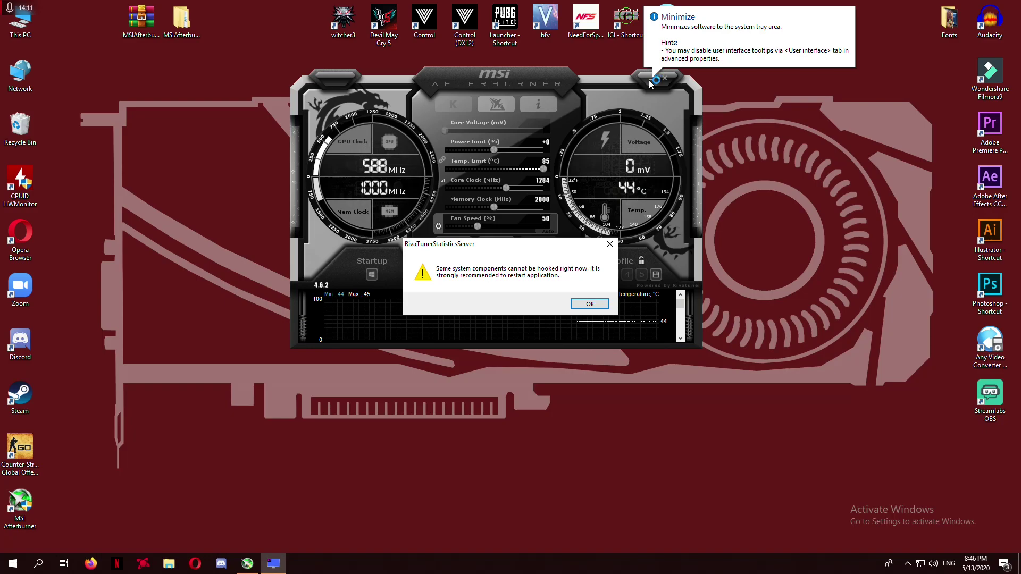
left_click(589, 304)
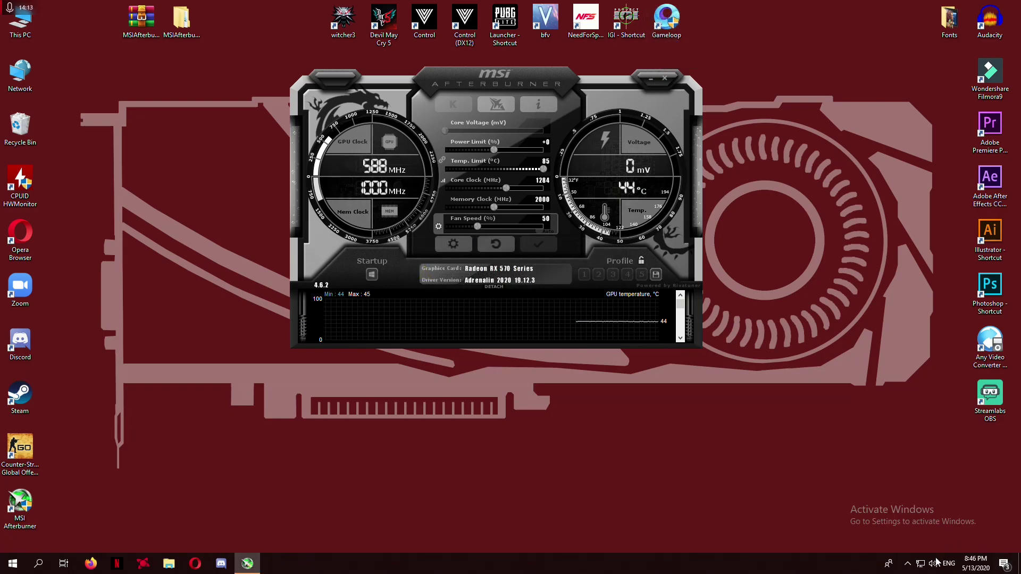
left_click(908, 563)
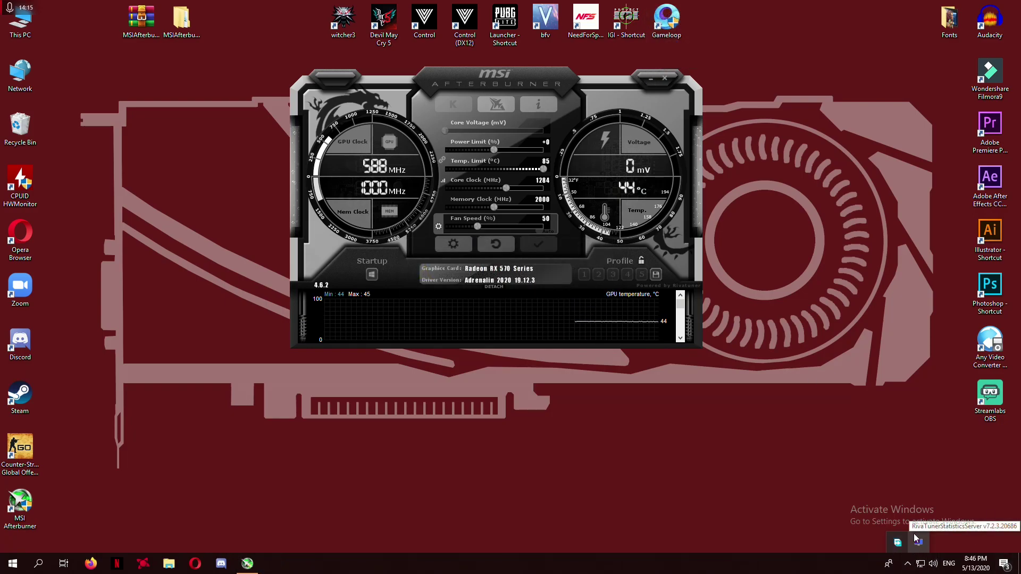
Hide Afterburner and run Battlefield V, confirming the top-left overlay shows temperatures, usage and 60 FPS
left_click(649, 78)
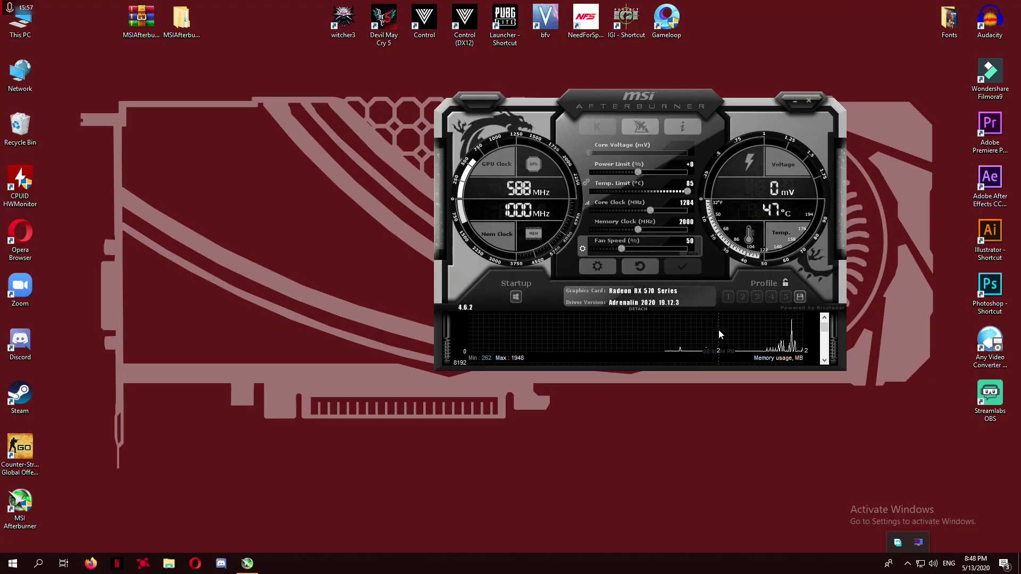
scroll(719, 333, "down", 3)
scroll(729, 319, "down", 5)
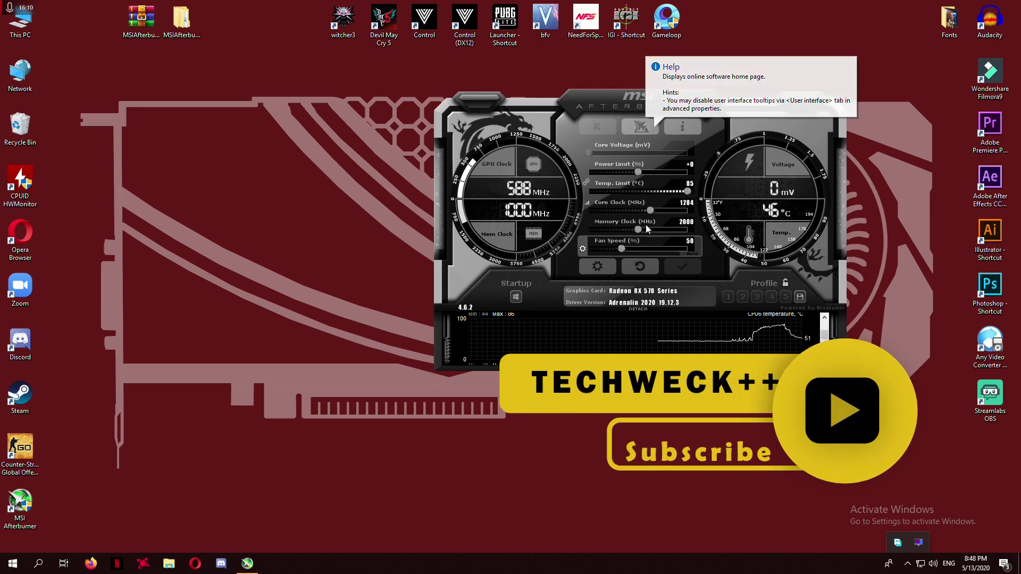
Bring up Afterburner's Properties on the General page and scroll to the monthly on-startup update check
left_click(603, 267)
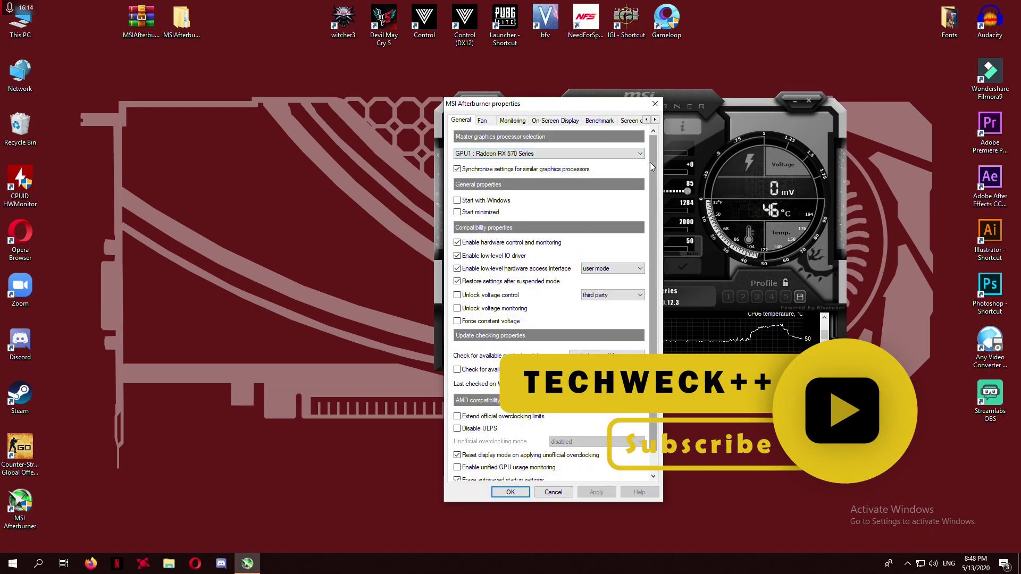
left_click_drag(650, 162, 647, 189)
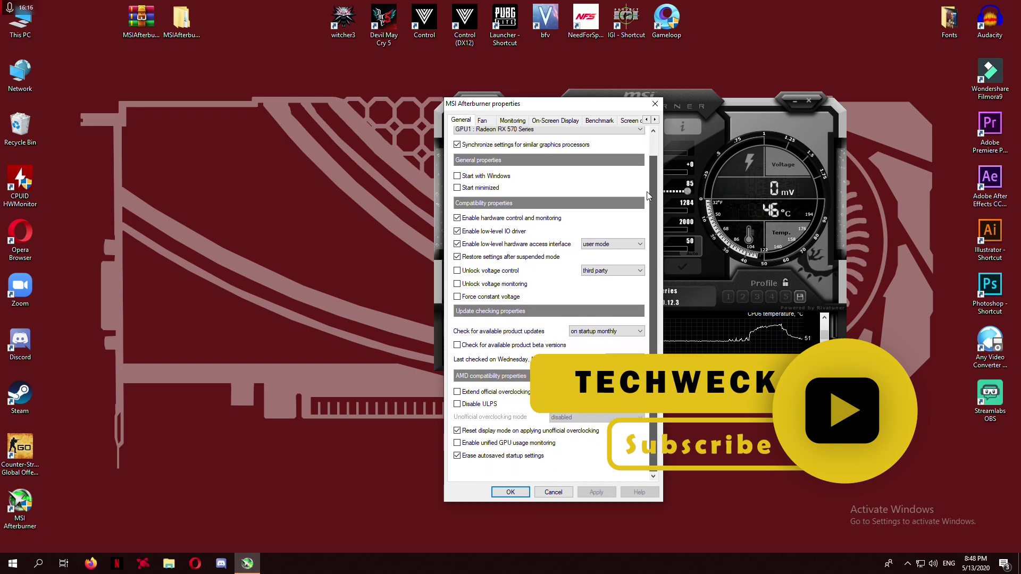